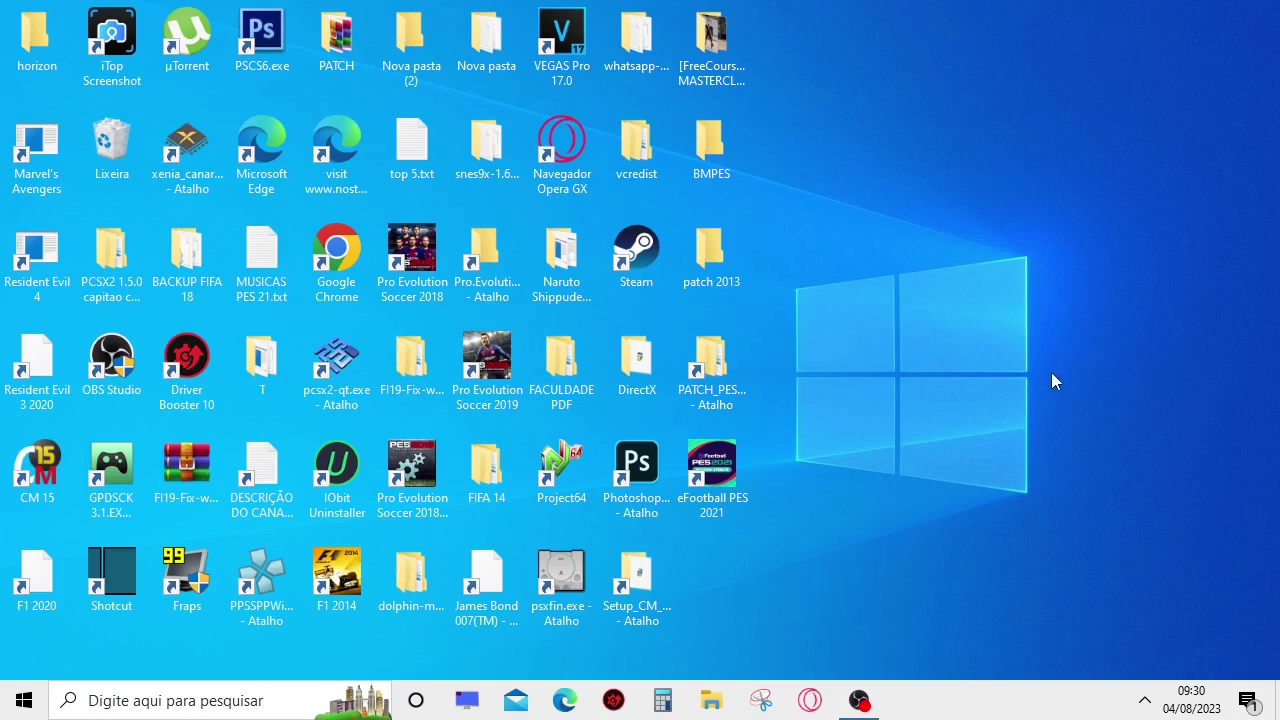
Step: Review the graphics performance preference options for ACOrigins.exe in the Windows graphics settings, cancel without saving and close Settings
{"action": "right_click", "coordinate": [1009, 407]}
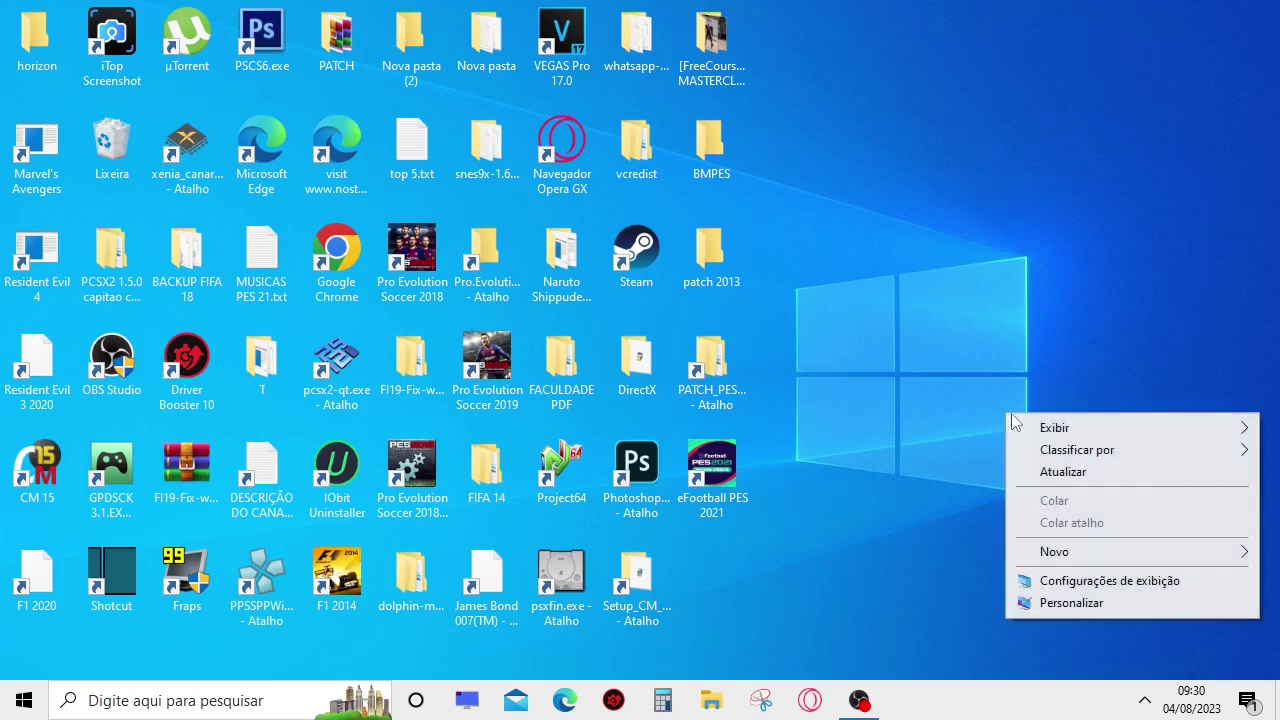
{"action": "left_click", "coordinate": [1089, 587]}
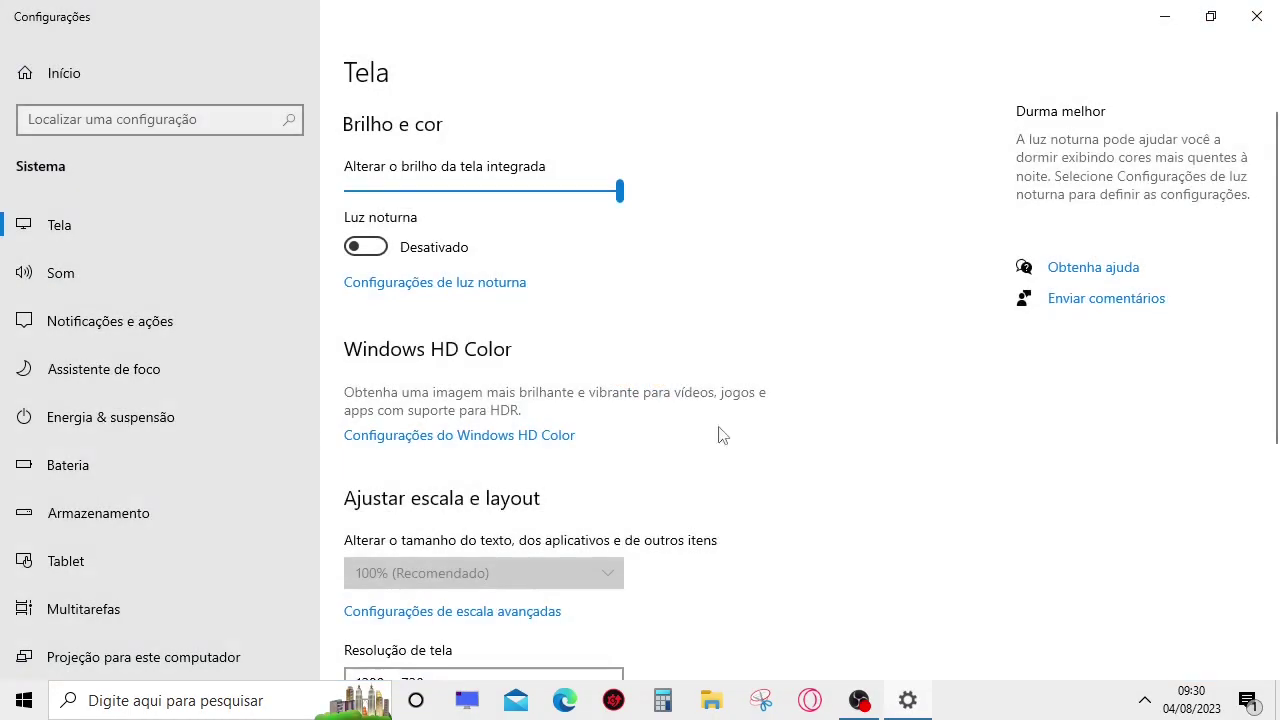
{"action": "scroll", "coordinate": [700, 470], "scroll_direction": "down", "scroll_amount": 5}
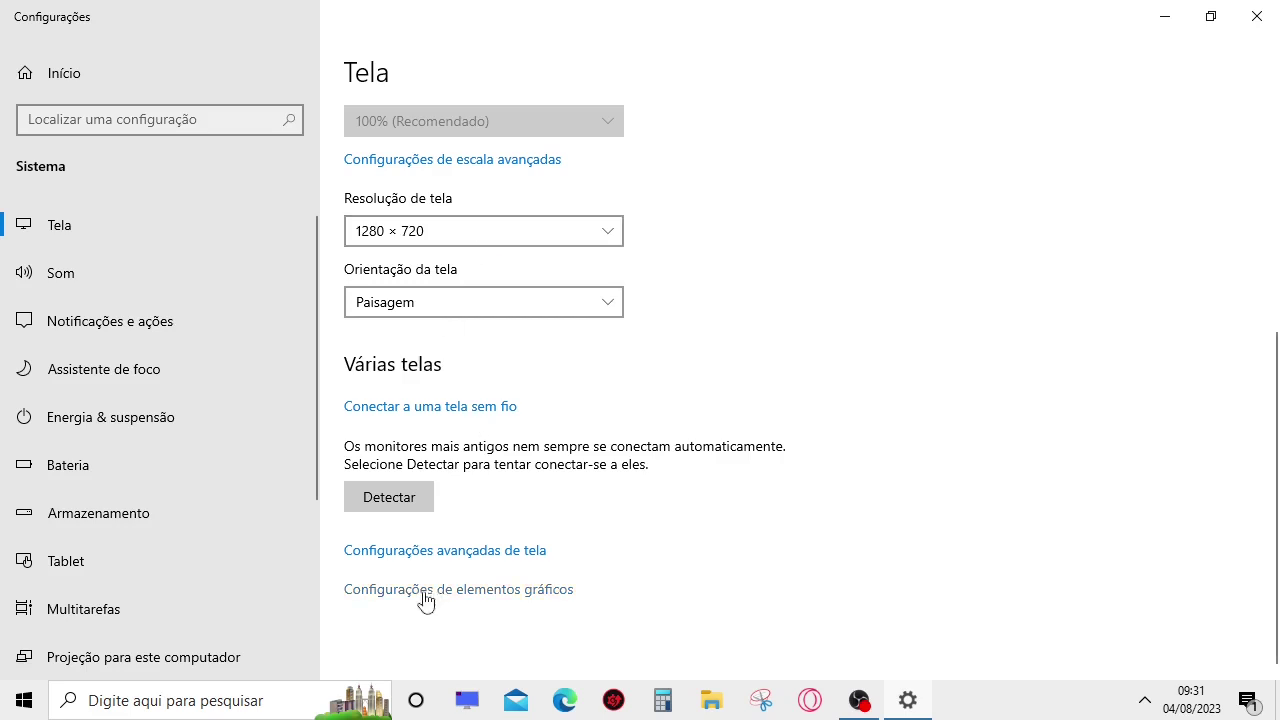
{"action": "left_click", "coordinate": [537, 597]}
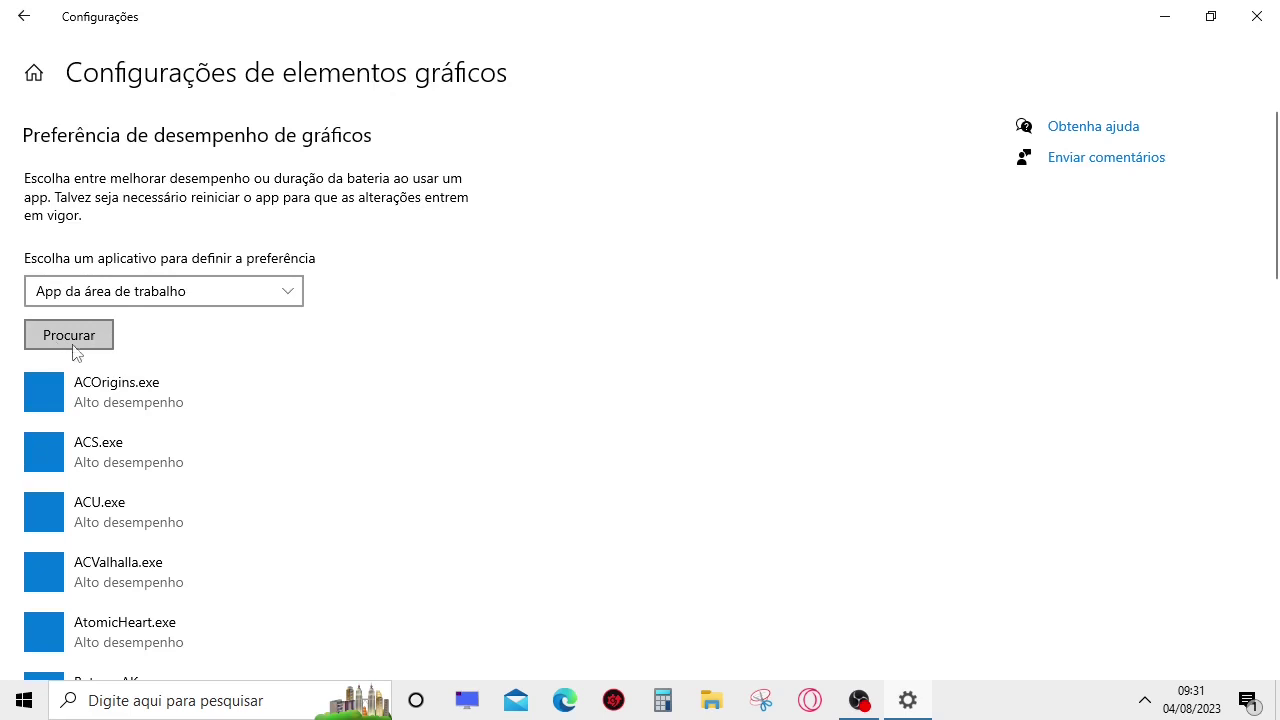
{"action": "left_click", "coordinate": [220, 399]}
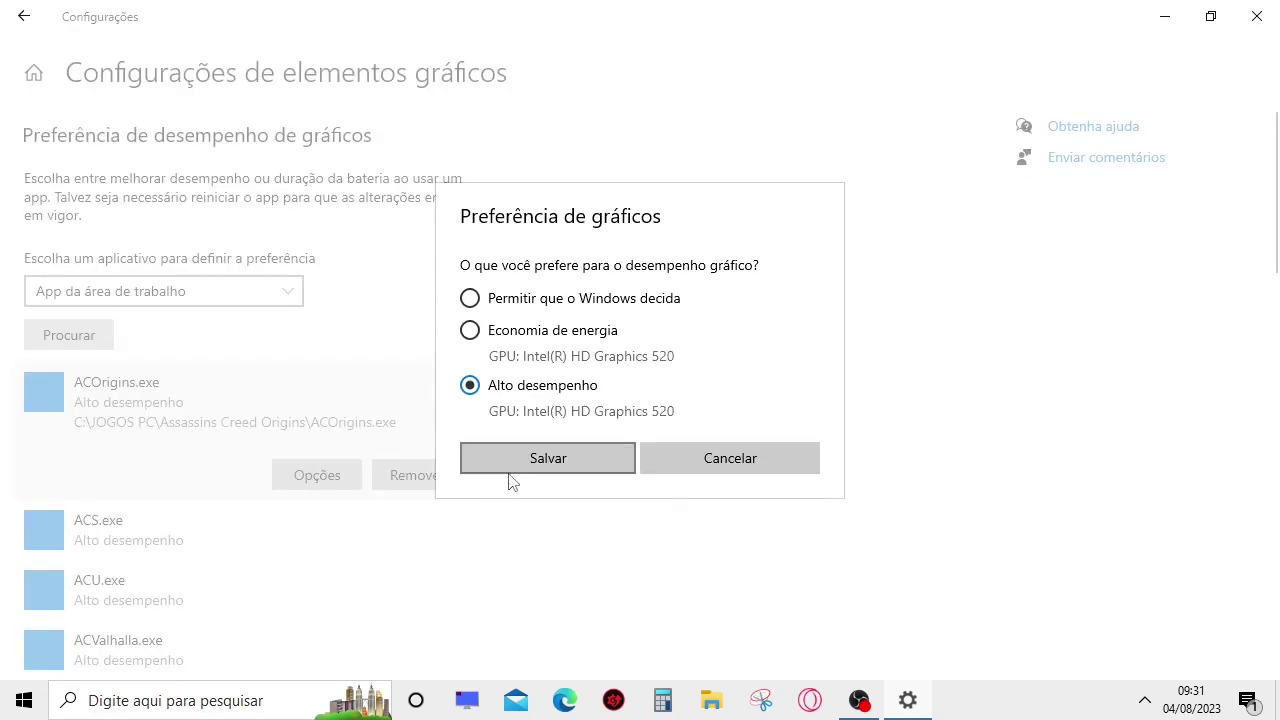
{"action": "left_click", "coordinate": [737, 457]}
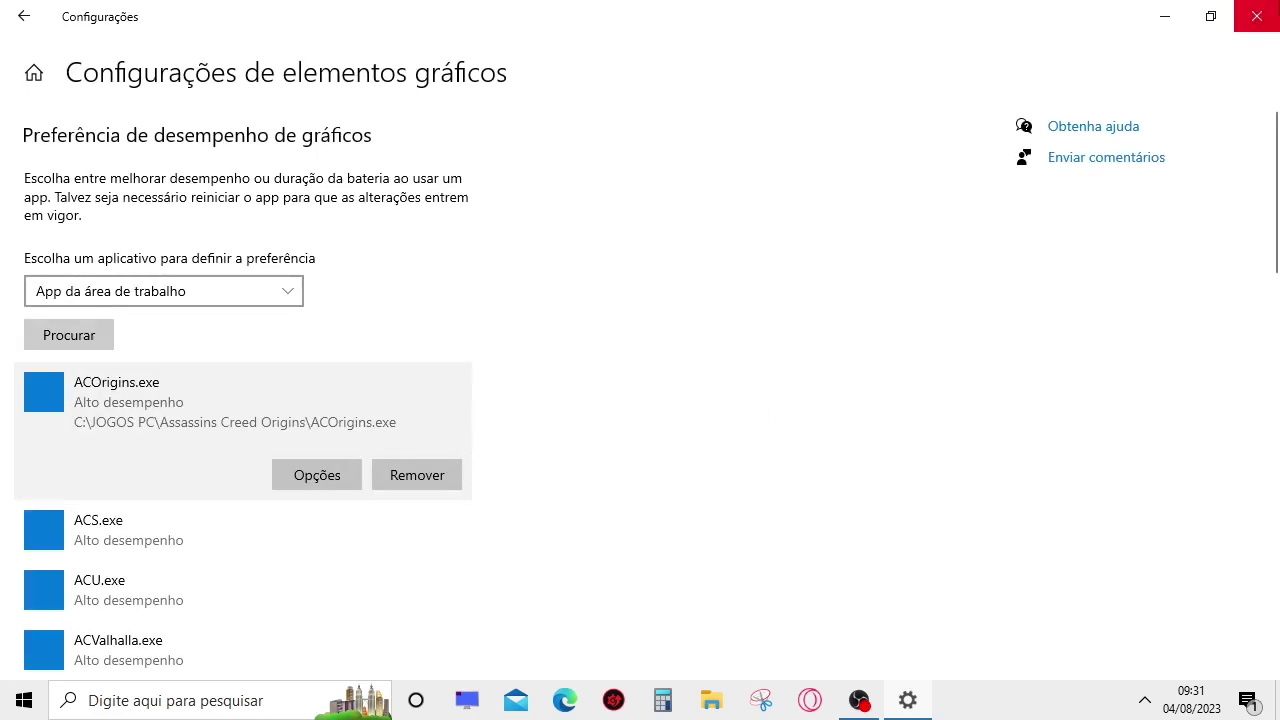
{"action": "left_click", "coordinate": [1257, 16]}
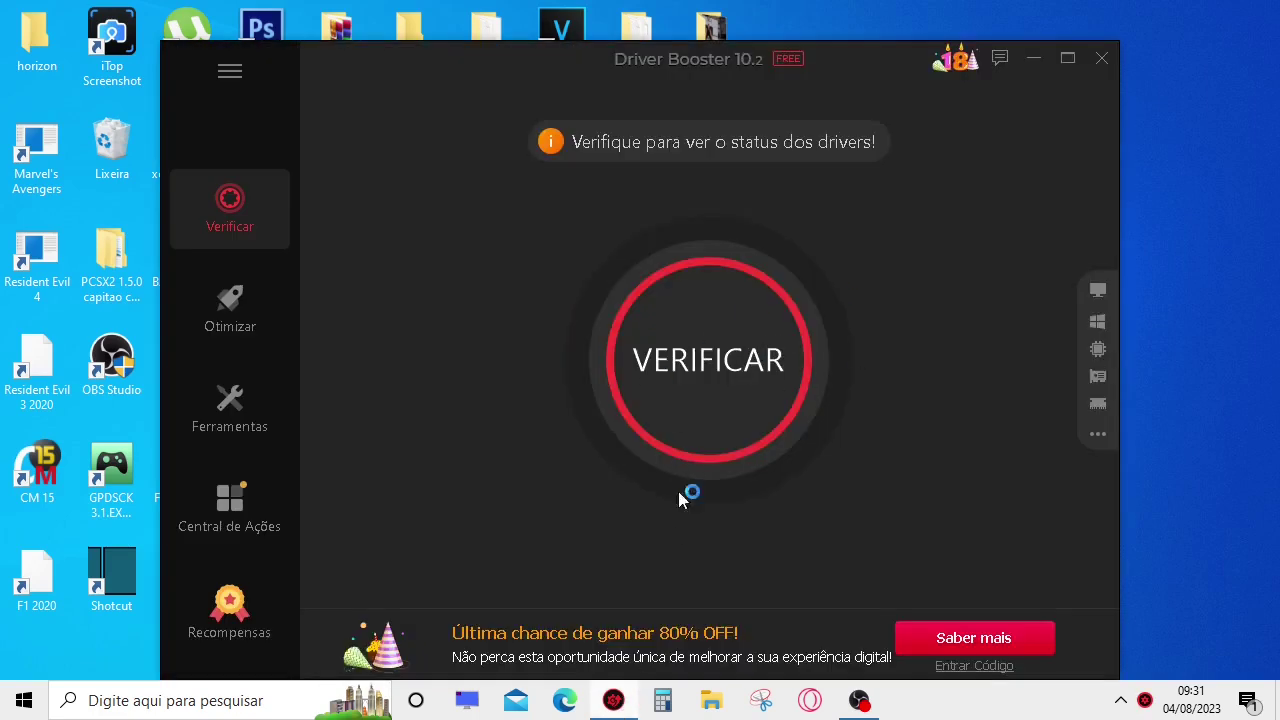
Step: Scan the computer's drivers with Driver Booster, look through the list of device drivers and close the program
{"action": "left_click", "coordinate": [673, 387]}
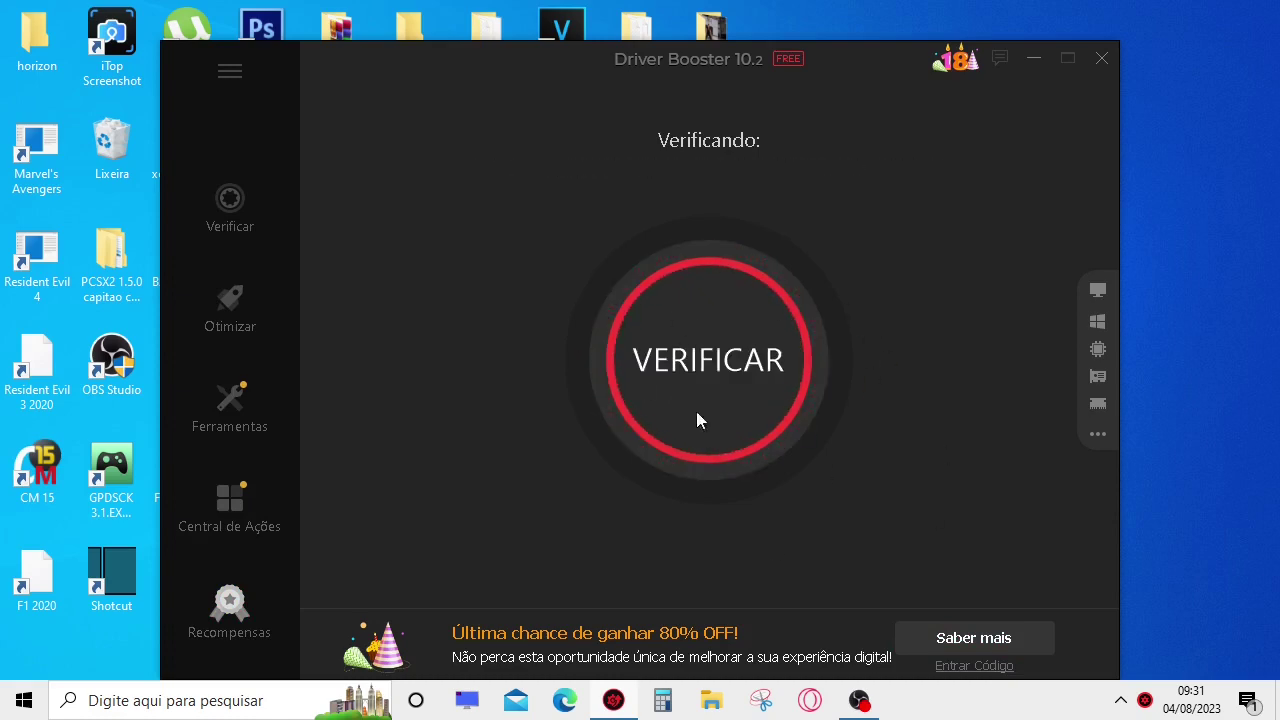
{"action": "scroll", "coordinate": [886, 366], "scroll_direction": "down", "scroll_amount": 3}
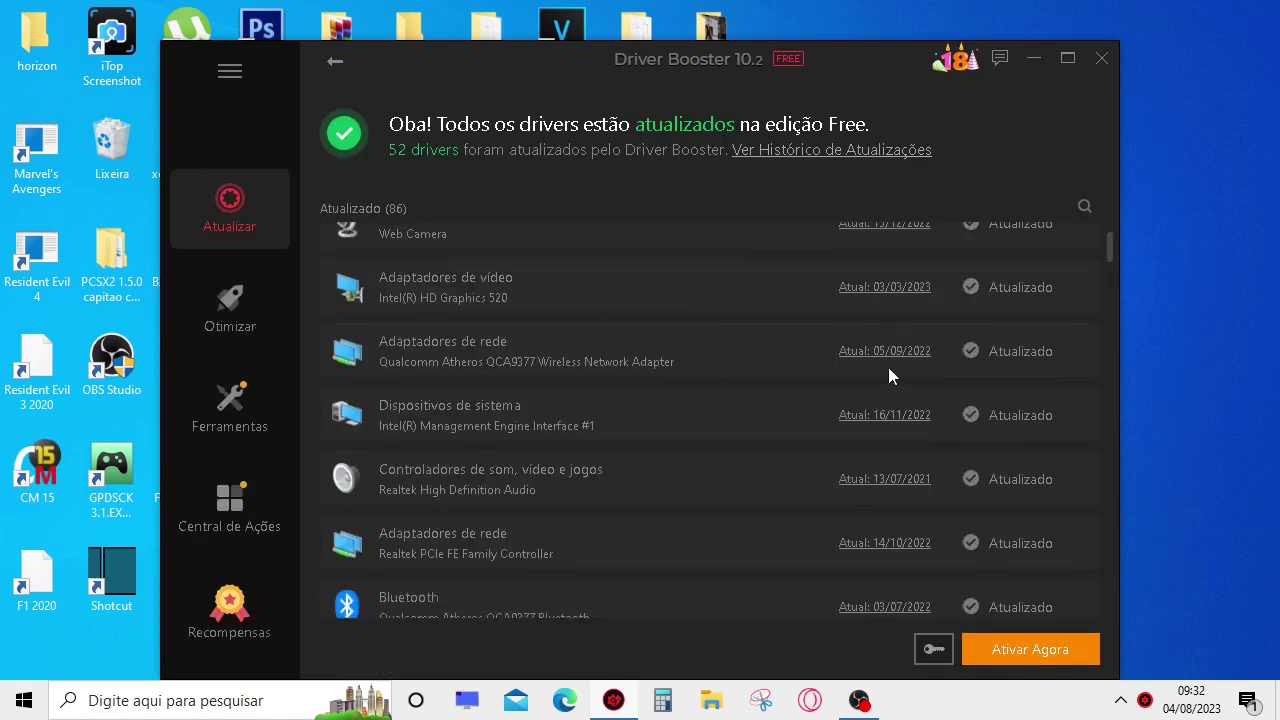
{"action": "scroll", "coordinate": [881, 364], "scroll_direction": "up", "scroll_amount": 3}
{"action": "scroll", "coordinate": [511, 387], "scroll_direction": "down", "scroll_amount": 10}
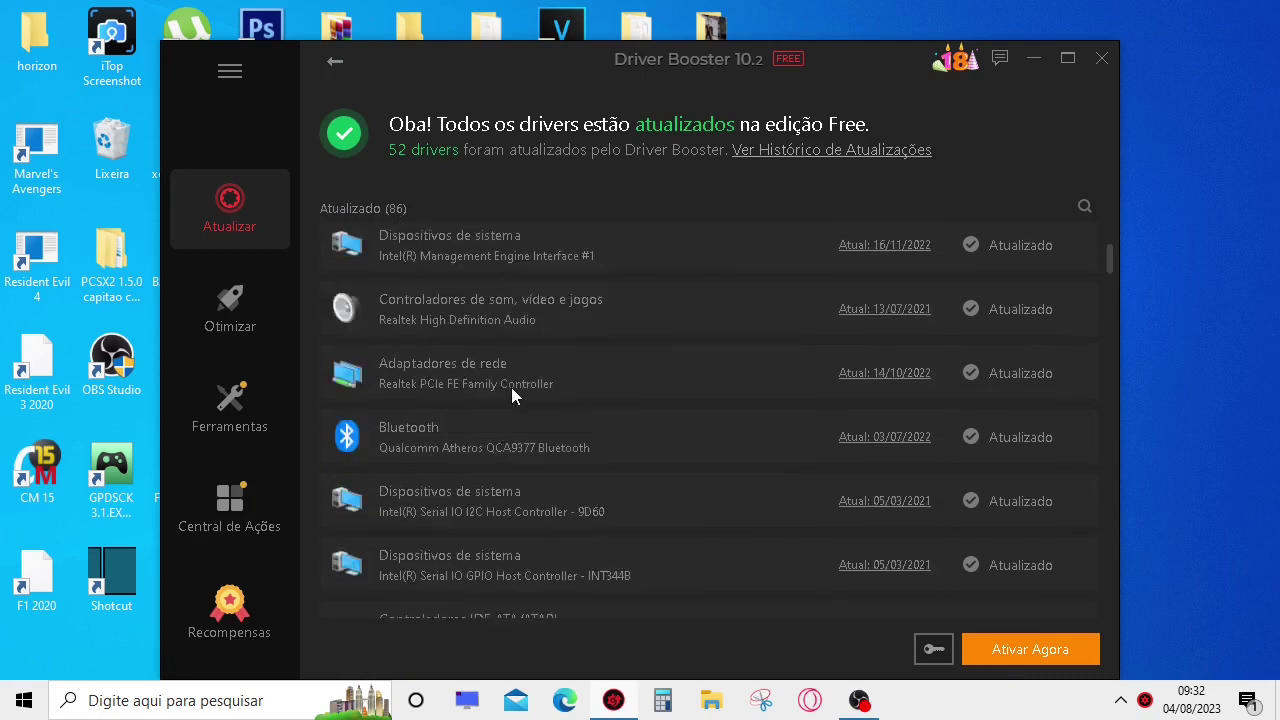
{"action": "scroll", "coordinate": [516, 382], "scroll_direction": "down", "scroll_amount": 10}
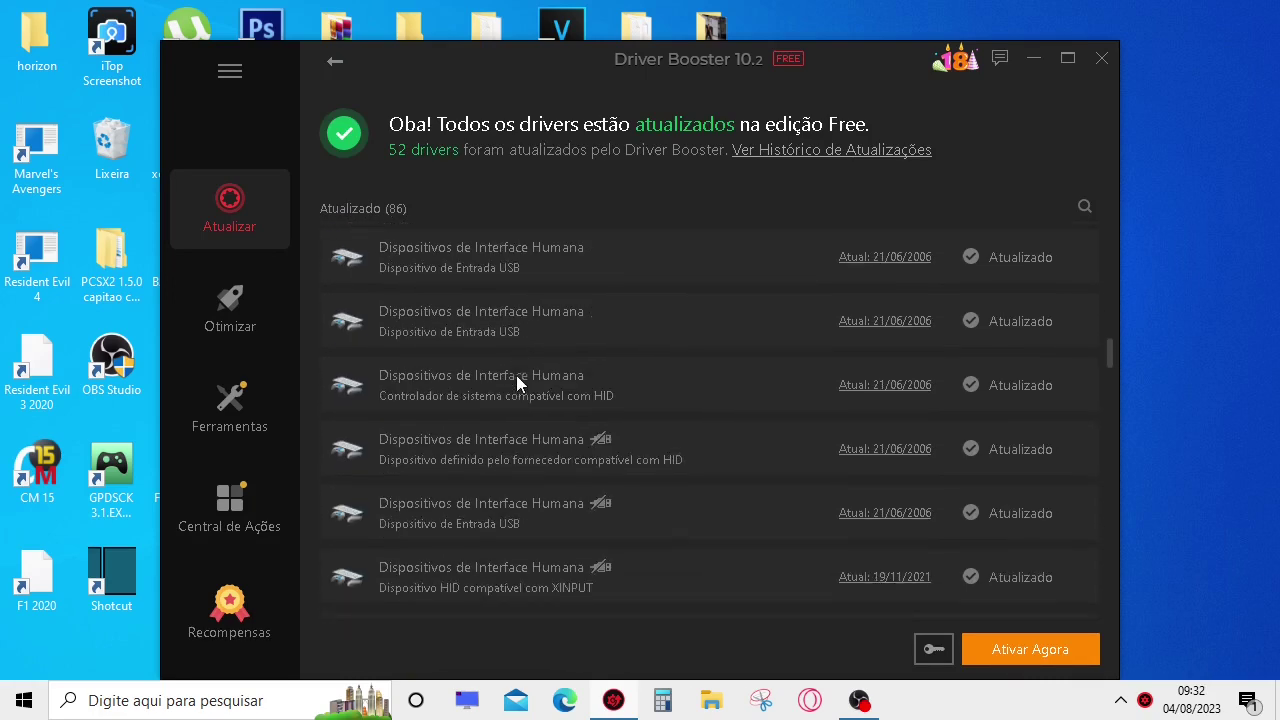
{"action": "scroll", "coordinate": [516, 378], "scroll_direction": "down", "scroll_amount": 5}
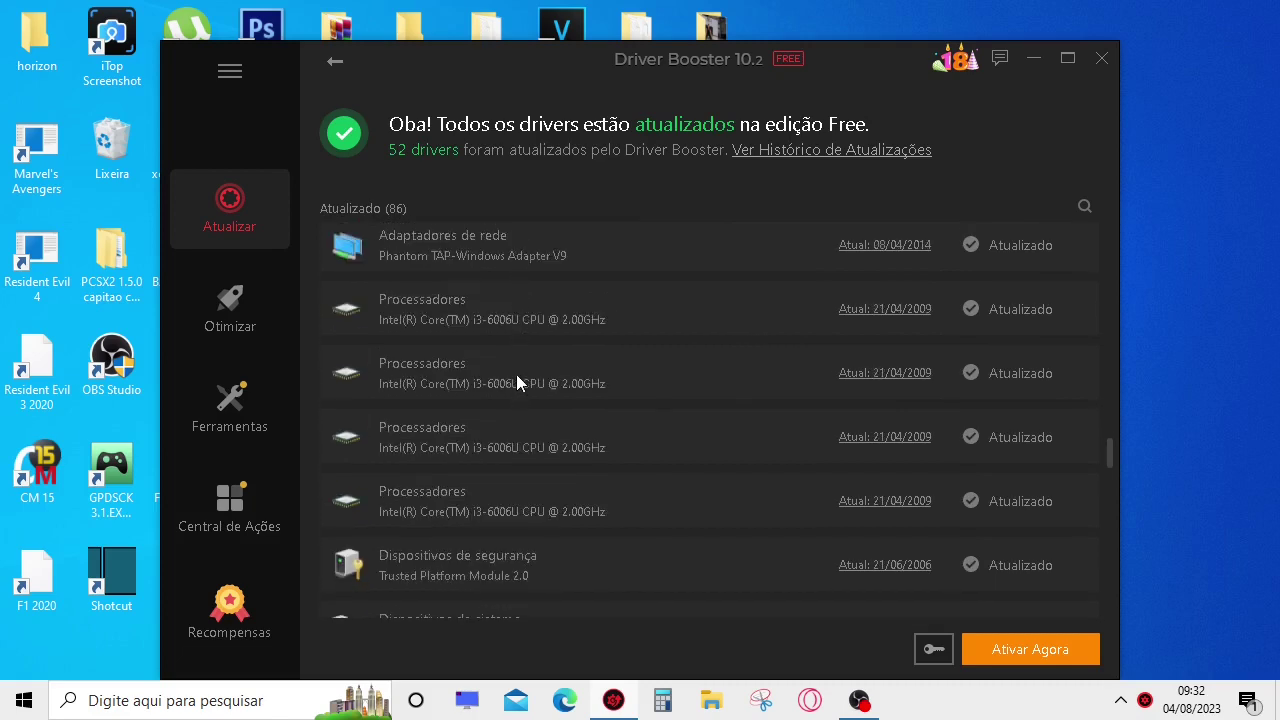
{"action": "left_click", "coordinate": [1101, 58]}
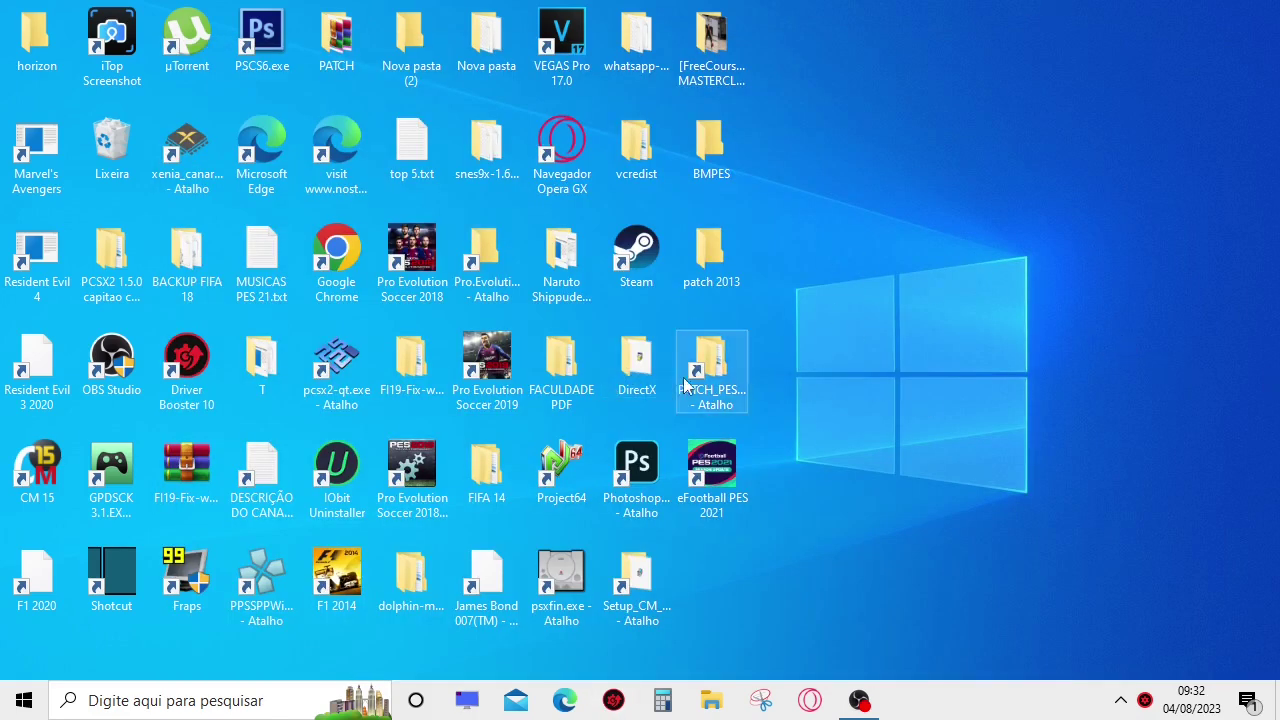
Step: Start the DirectX installation with dxwebsetup.exe from the desktop DirectX folder, accepting the licence agreement and declining the Bing Bar
{"action": "double_click", "coordinate": [637, 362]}
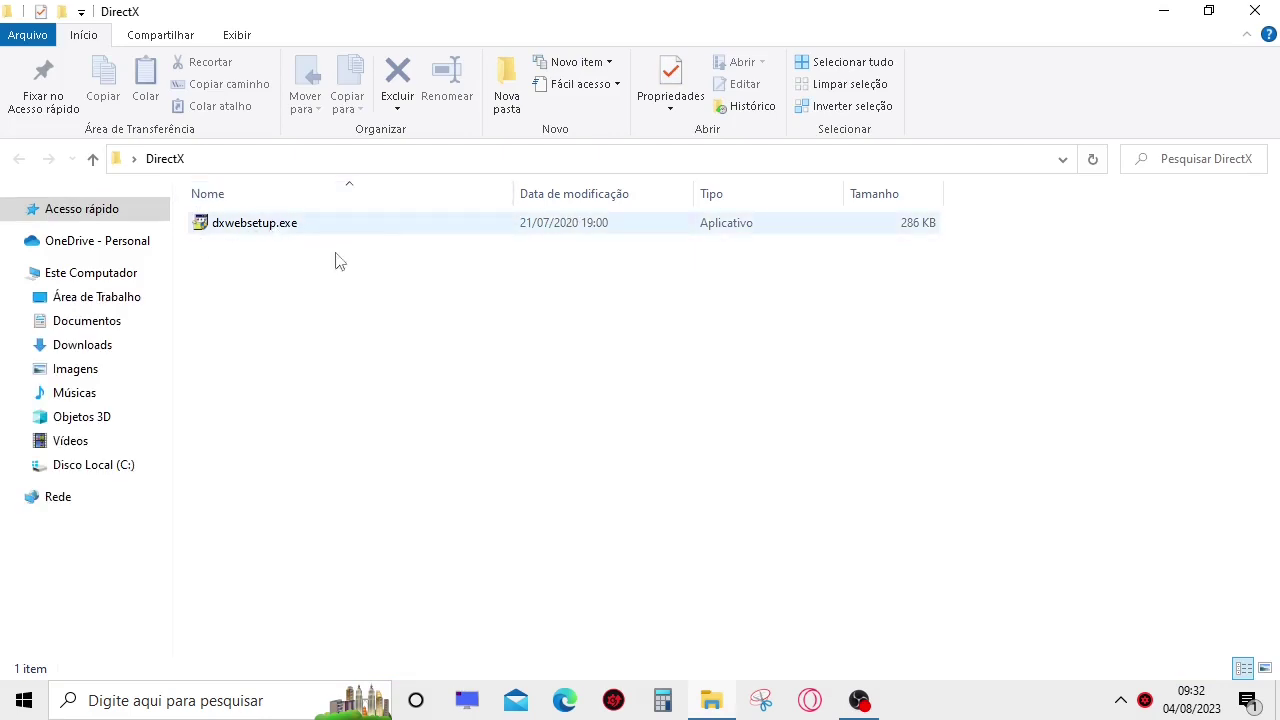
{"action": "double_click", "coordinate": [220, 234]}
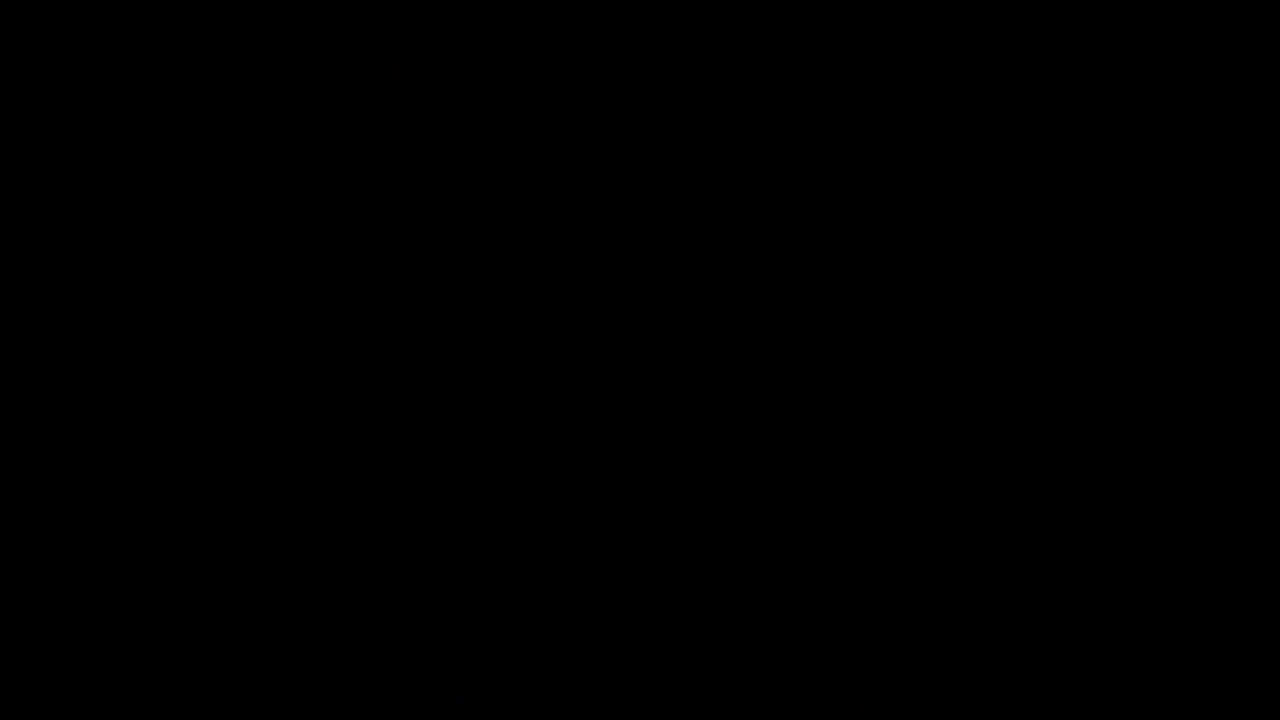
{"action": "left_click", "coordinate": [604, 405]}
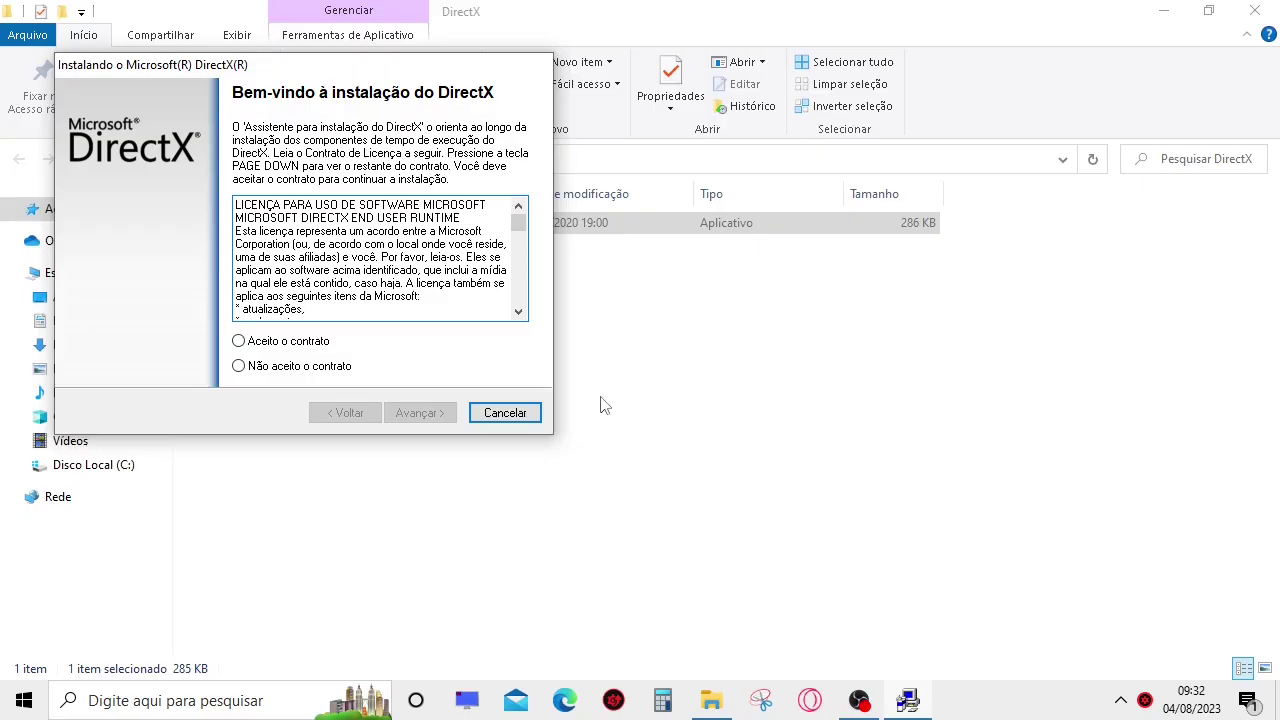
{"action": "left_click", "coordinate": [239, 341]}
{"action": "left_click", "coordinate": [428, 414]}
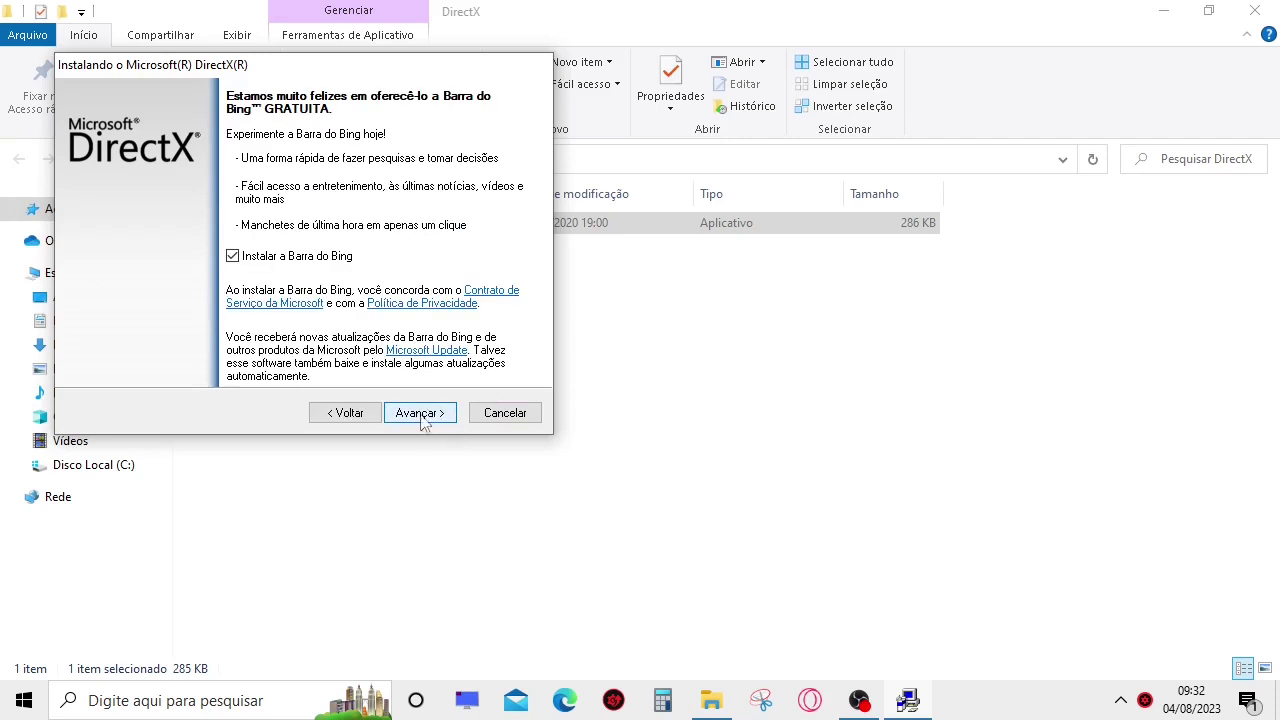
{"action": "left_click", "coordinate": [233, 256]}
{"action": "left_click", "coordinate": [420, 415]}
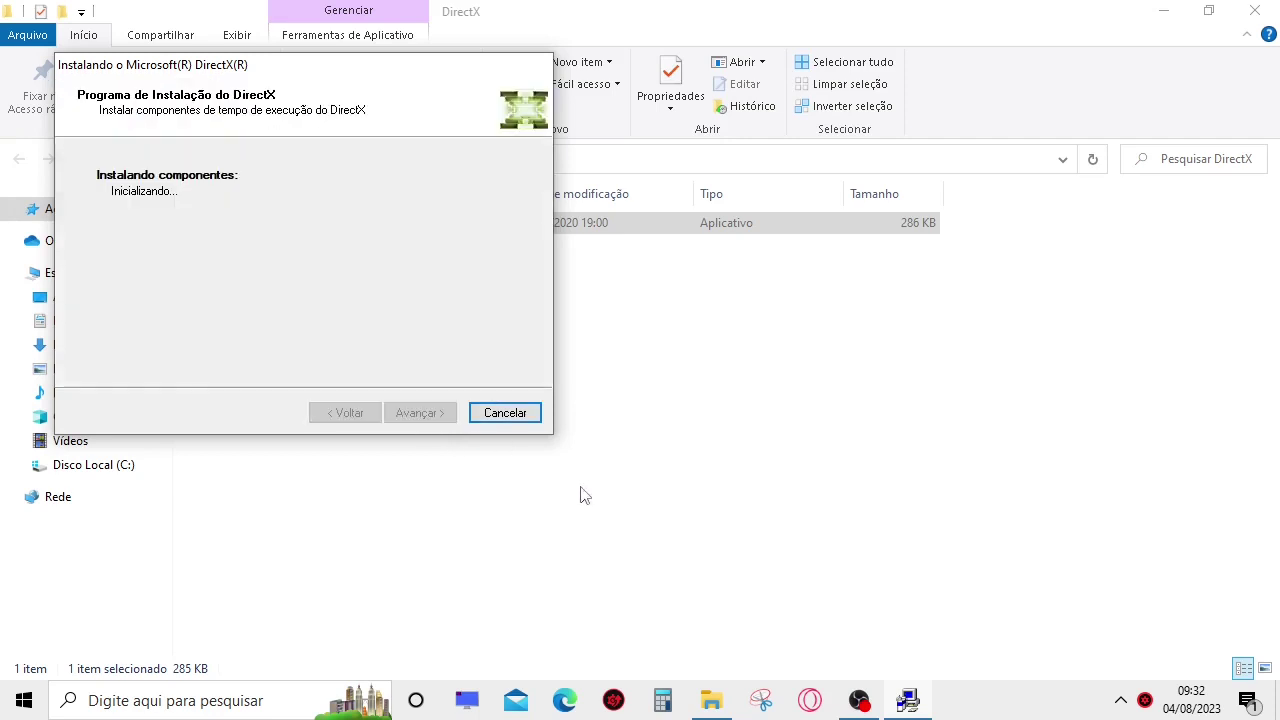
Step: Cancel the running DirectX installation, confirm leaving the installer and close the DirectX folder
{"action": "left_click", "coordinate": [510, 413]}
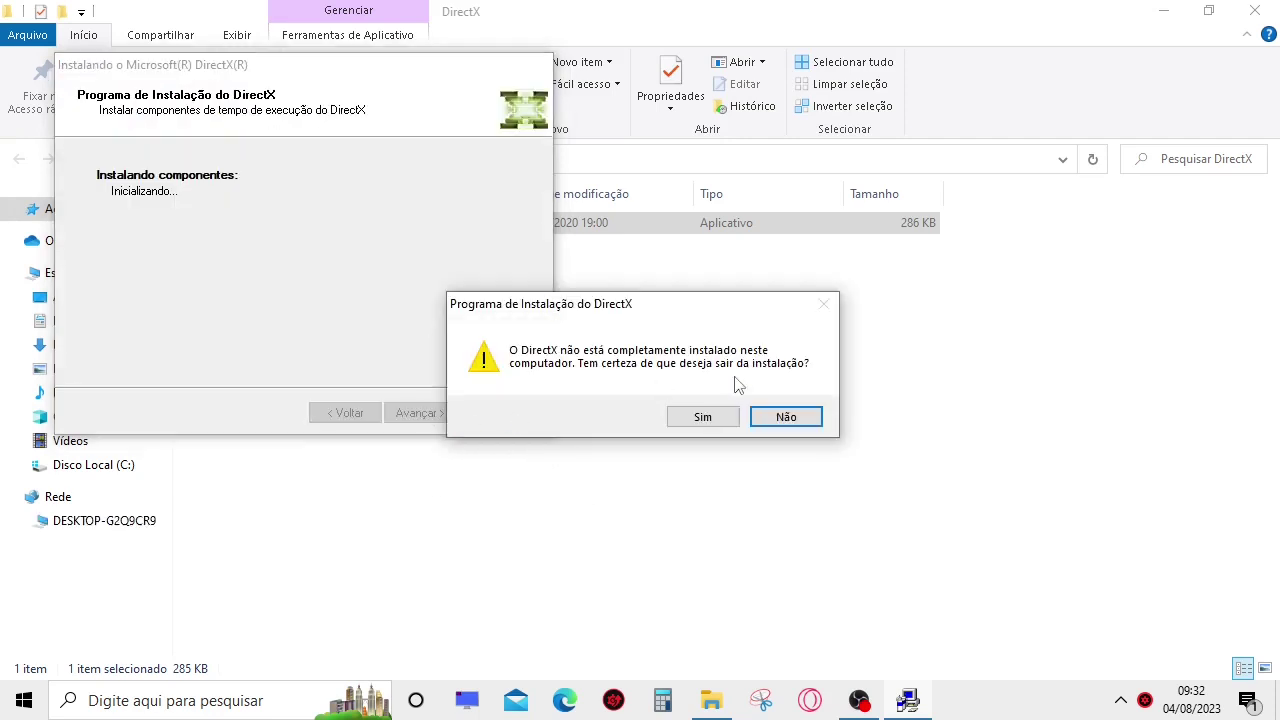
{"action": "left_click", "coordinate": [697, 416]}
{"action": "left_click", "coordinate": [448, 416]}
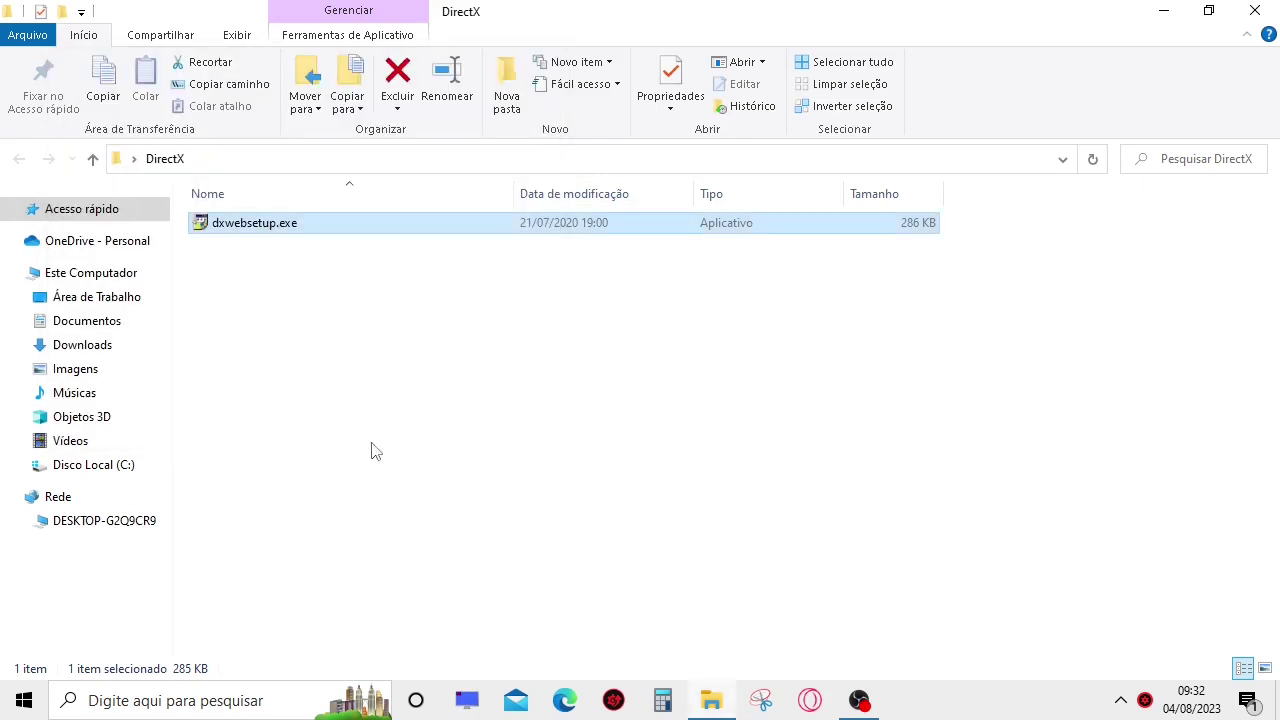
{"action": "left_click", "coordinate": [1256, 11]}
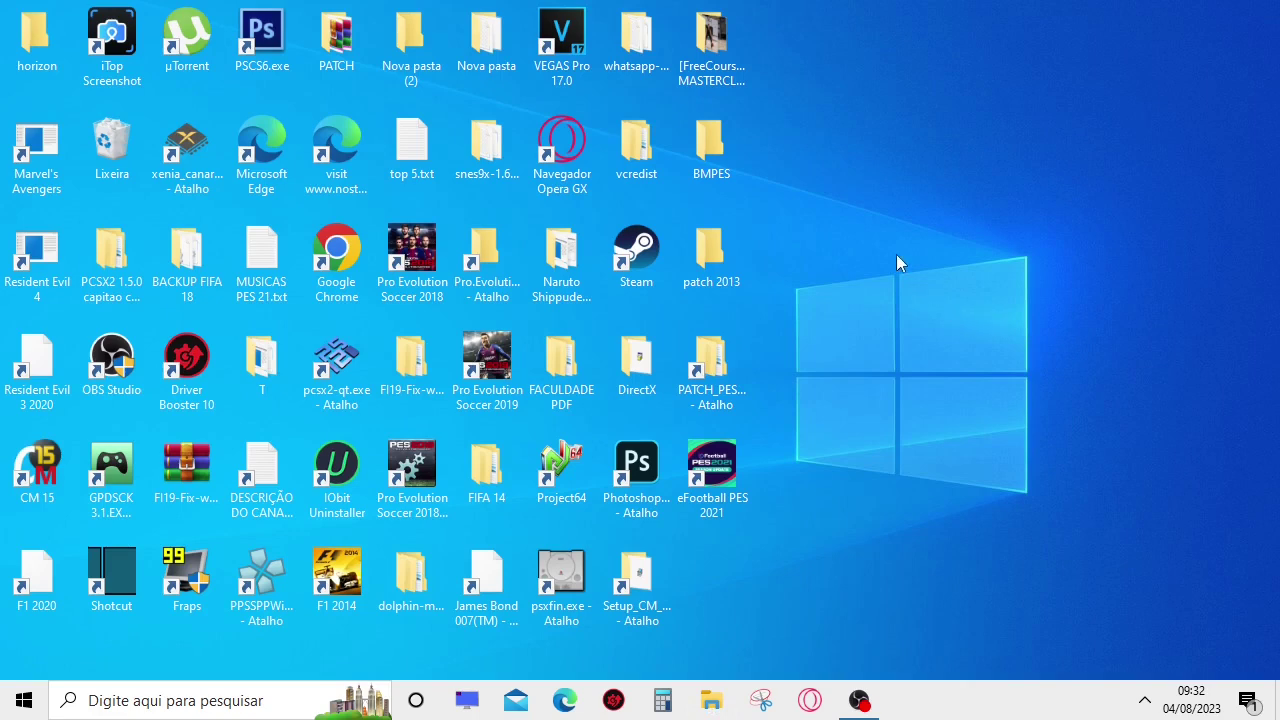
Step: Try to install Visual C++ 2015 Redistributable (x64) with vc_redist.x64.exe from vcredist\2015, agreeing to the licence terms, and close the installer and folder
{"action": "double_click", "coordinate": [642, 150]}
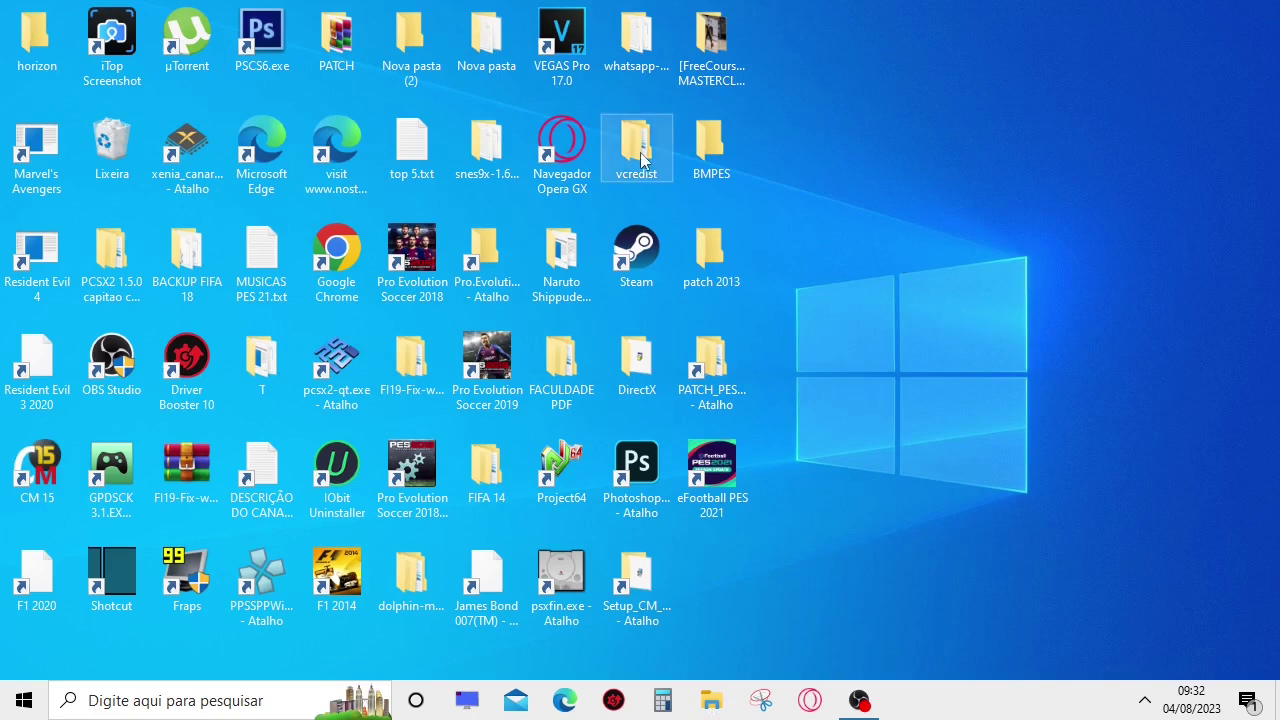
{"action": "double_click", "coordinate": [230, 228]}
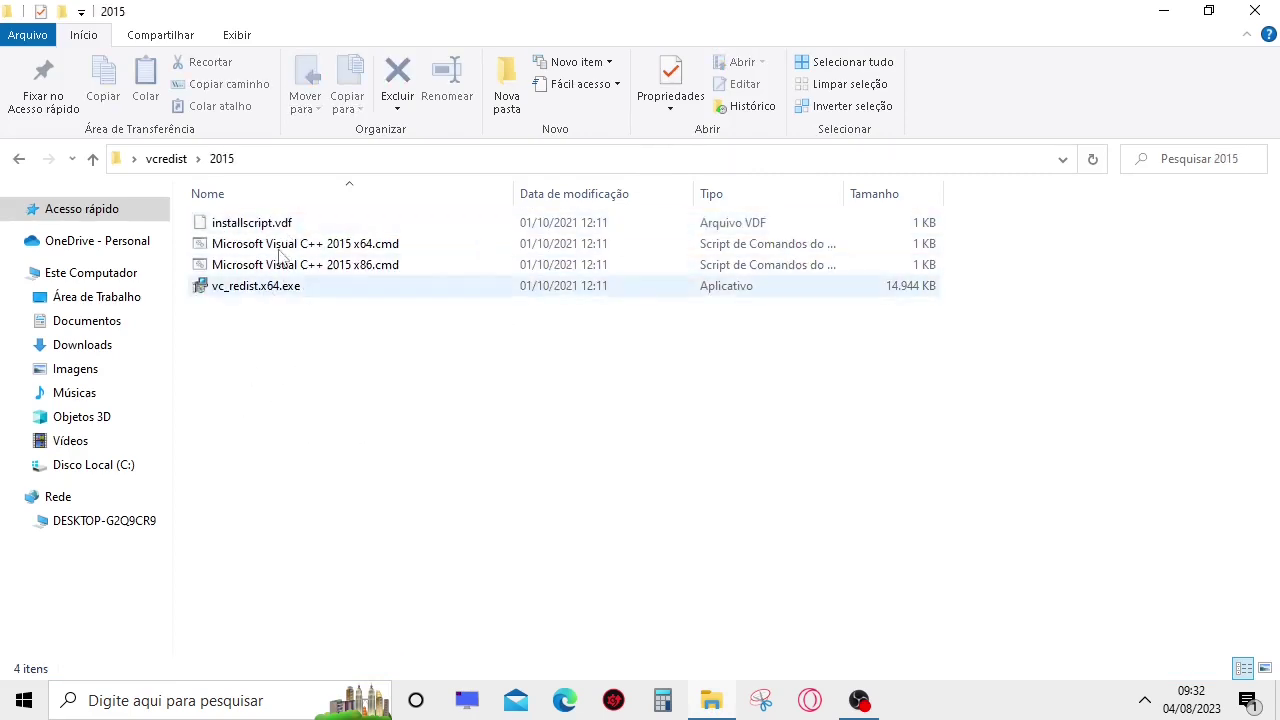
{"action": "double_click", "coordinate": [251, 287]}
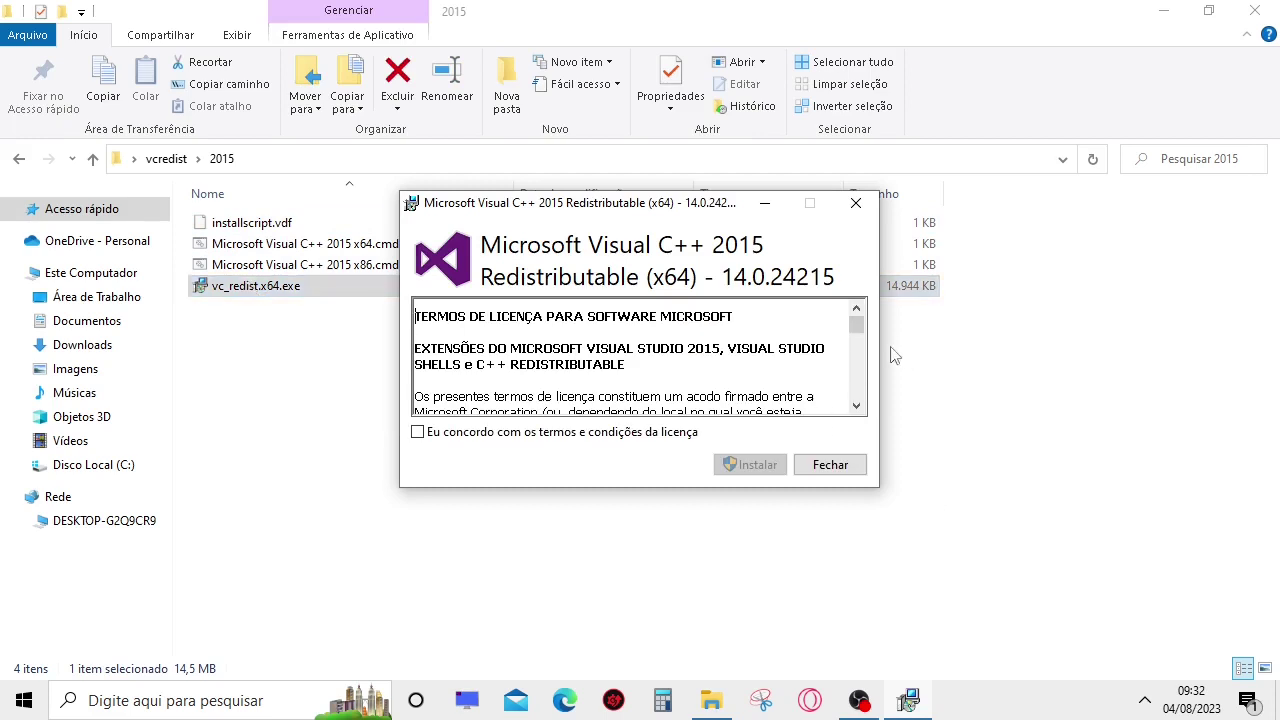
{"action": "left_click_drag", "start_coordinate": [862, 333], "coordinate": [858, 395]}
{"action": "left_click", "coordinate": [434, 434]}
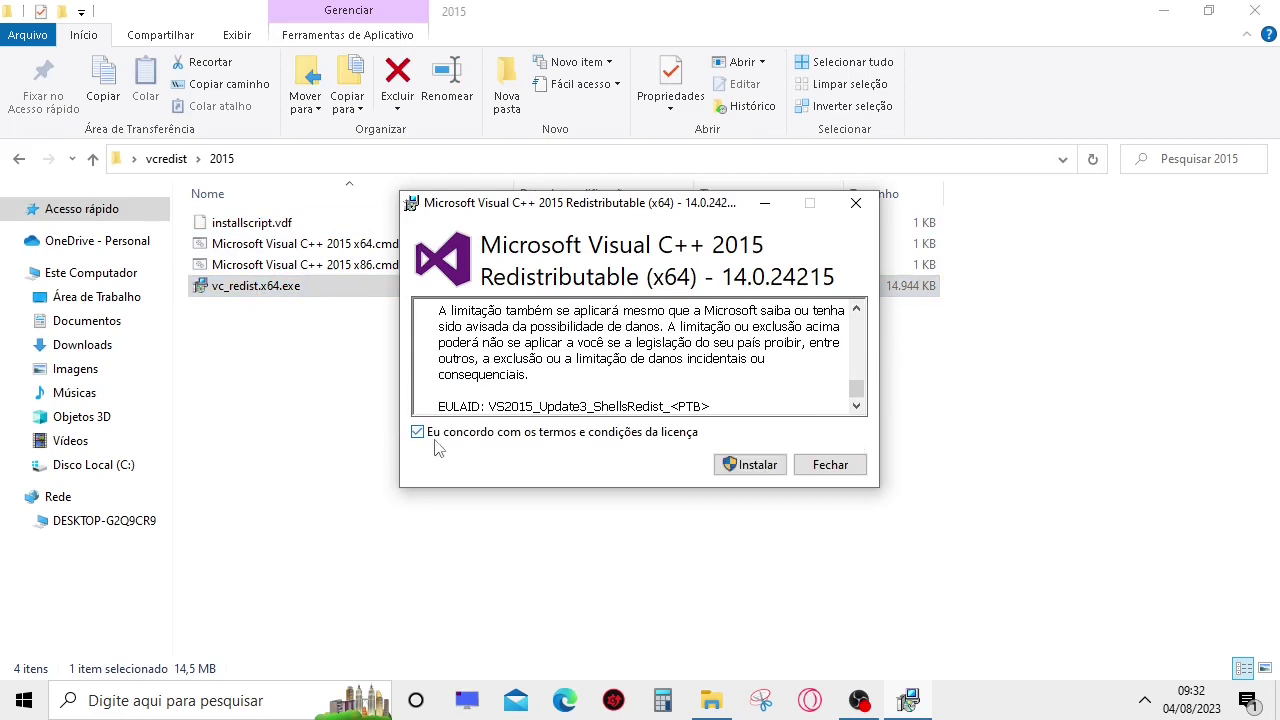
{"action": "left_click", "coordinate": [757, 464]}
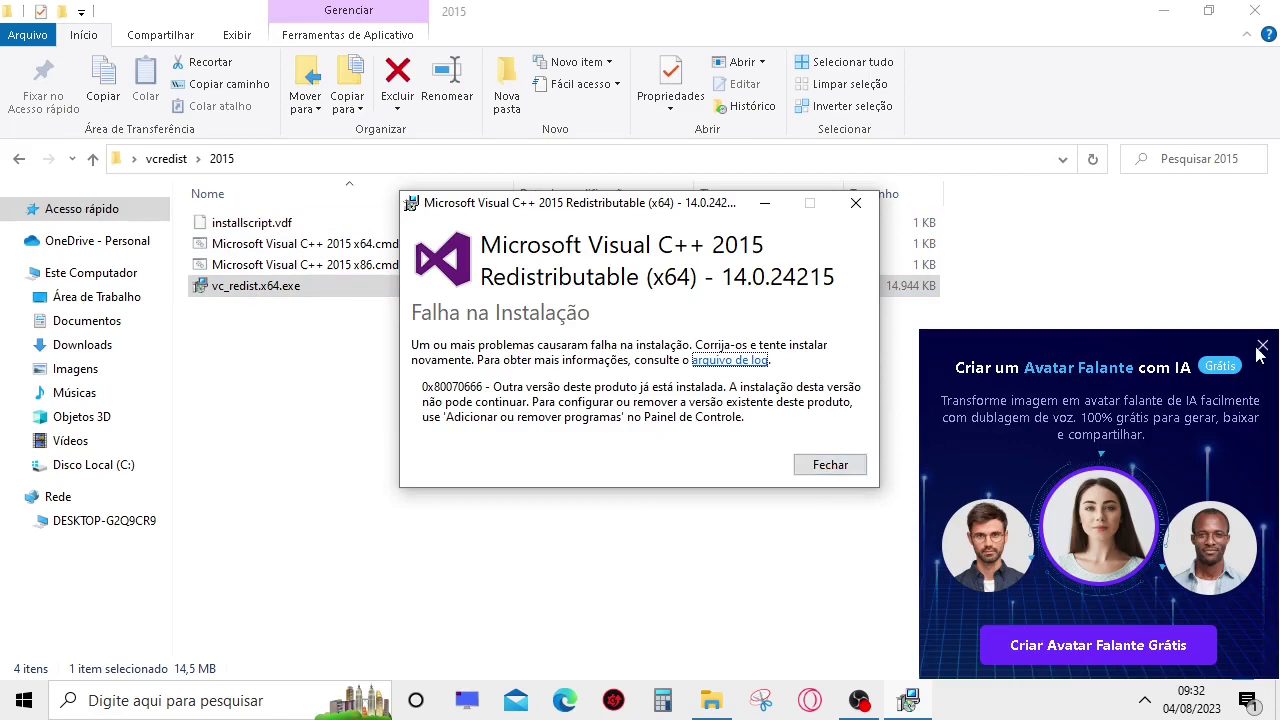
{"action": "left_click", "coordinate": [831, 466]}
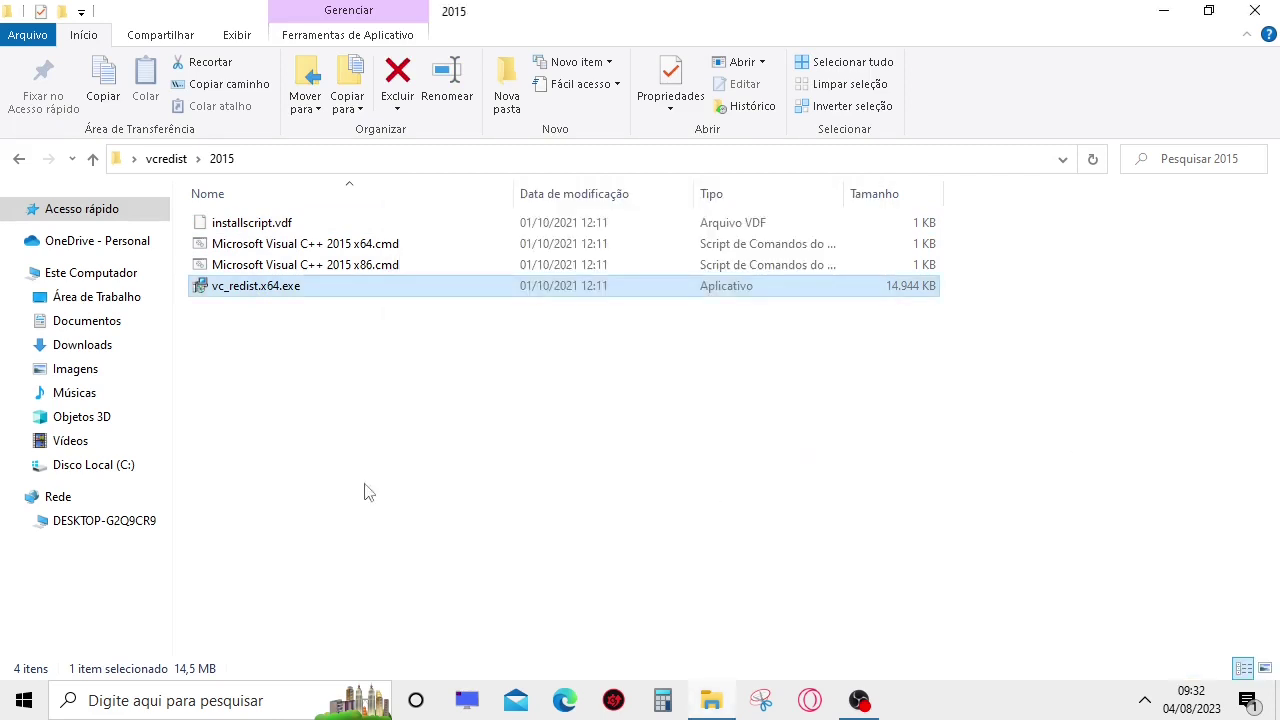
{"action": "left_click", "coordinate": [1254, 10]}
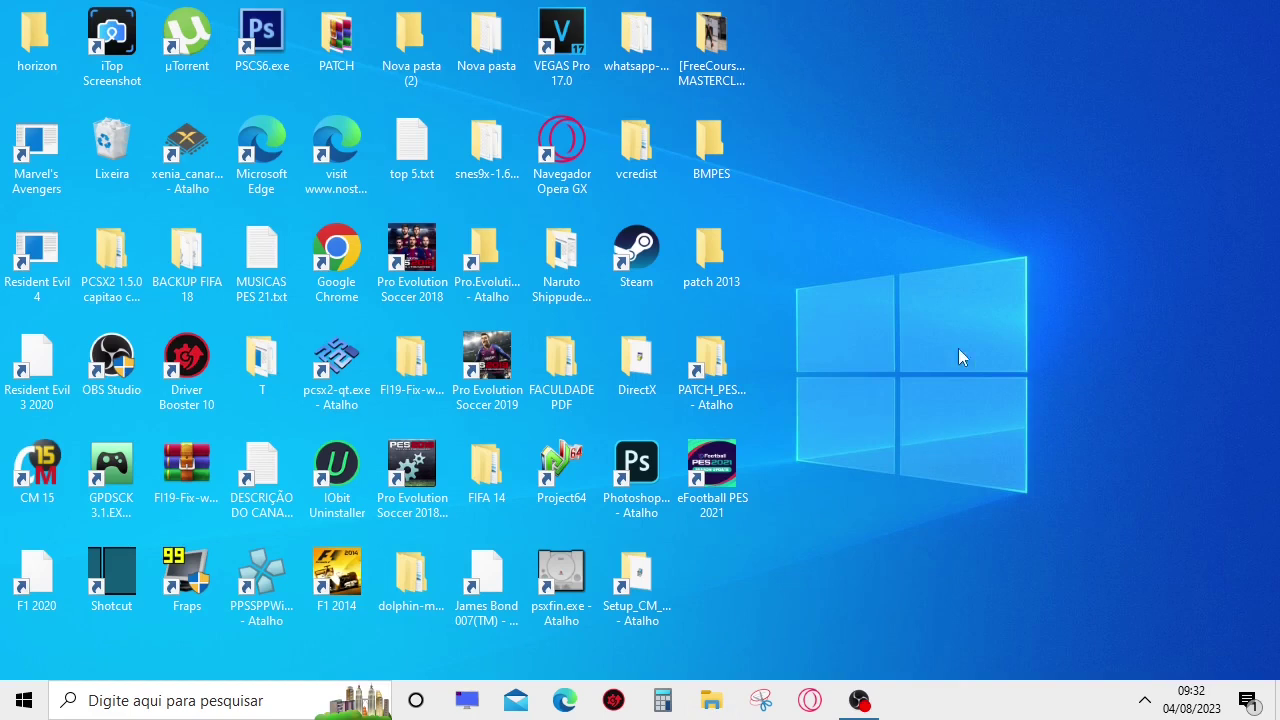
Step: Open the Pro Evolution Soccer 2018 Settings program from the desktop and set the in-game frame rate to 30 fps
{"action": "left_click", "coordinate": [405, 488]}
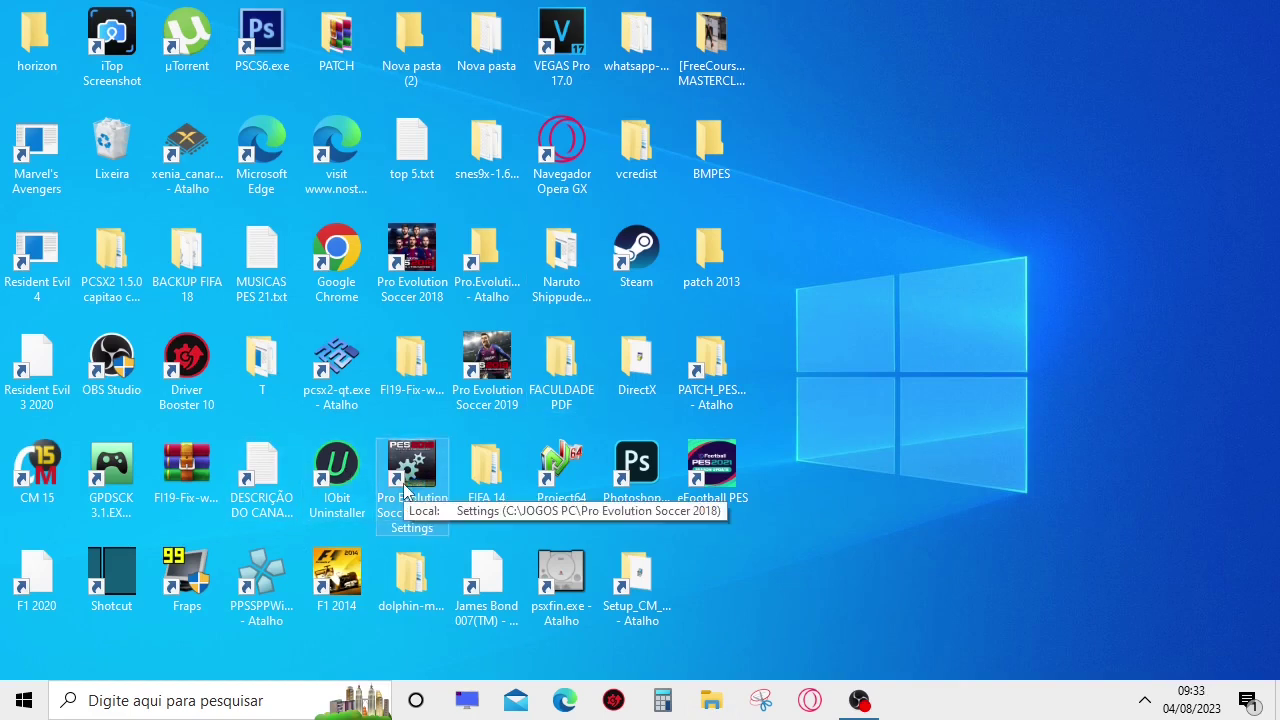
{"action": "double_click", "coordinate": [405, 488]}
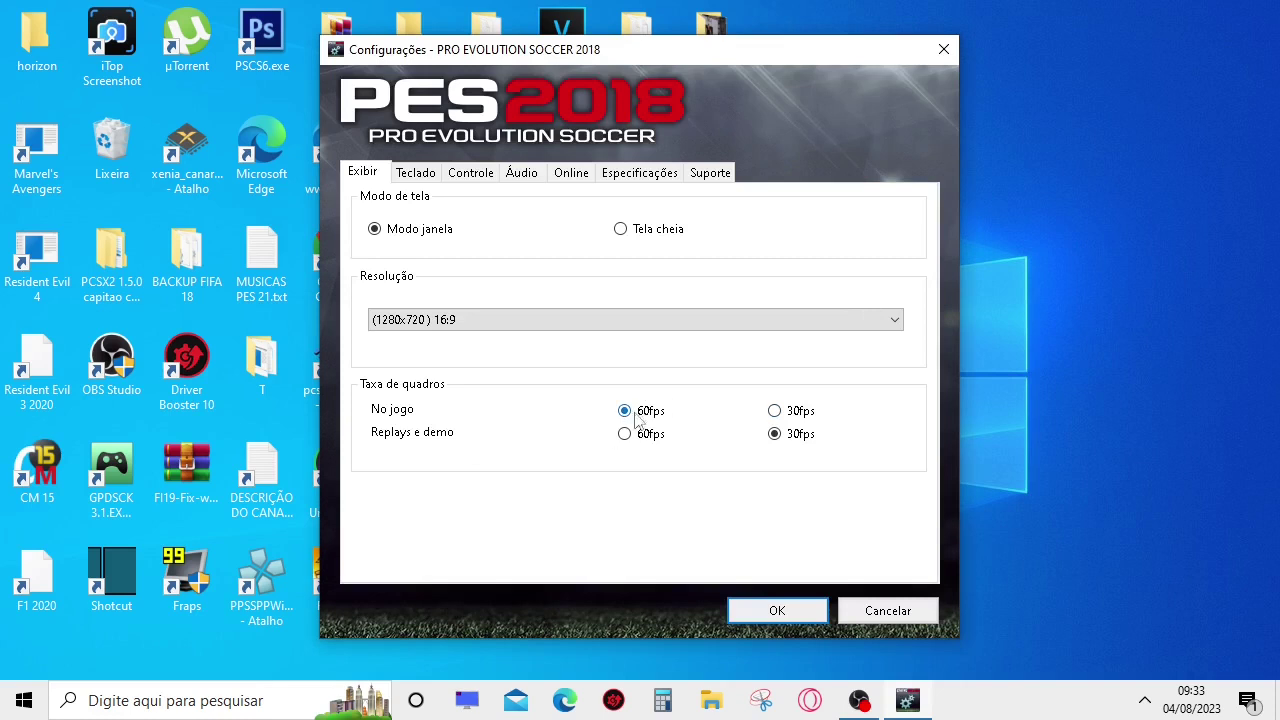
{"action": "left_click", "coordinate": [775, 411]}
Step: Review the game's keyboard, controller, audio and online settings, and examine the hardware specifications, highlighting the GPU rating and VRAM amount
{"action": "left_click", "coordinate": [427, 179]}
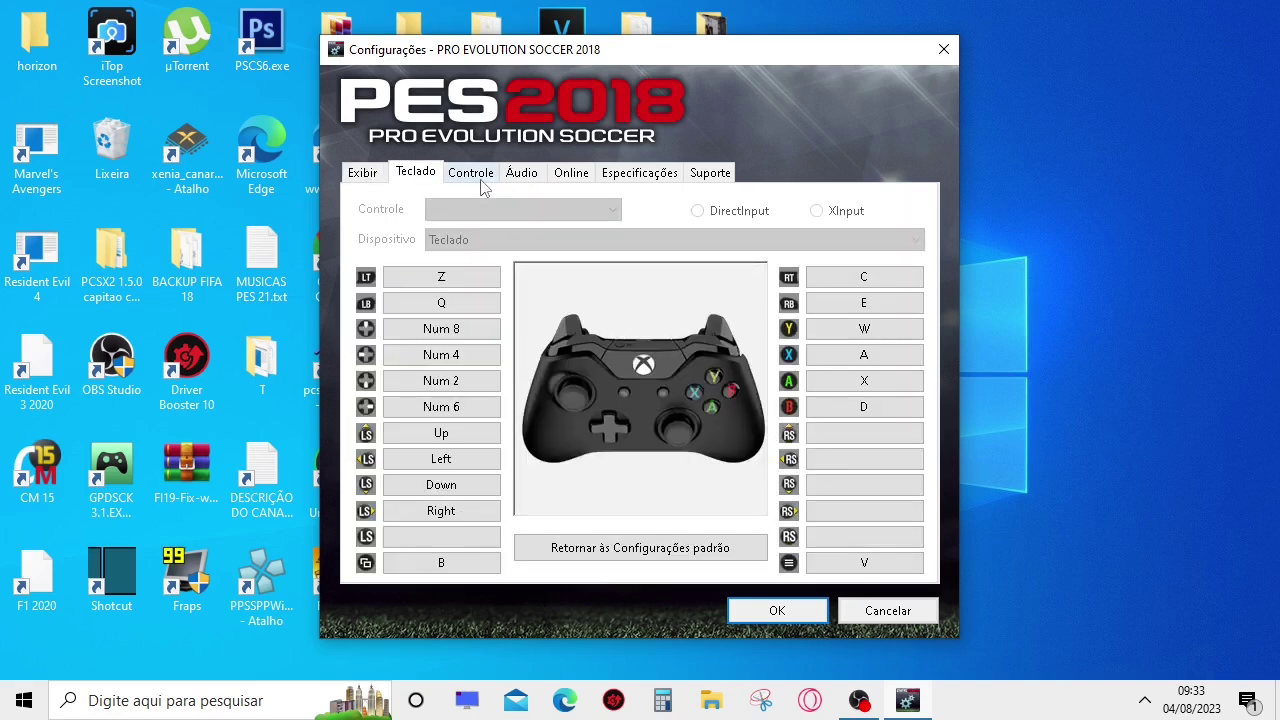
{"action": "left_click", "coordinate": [473, 184]}
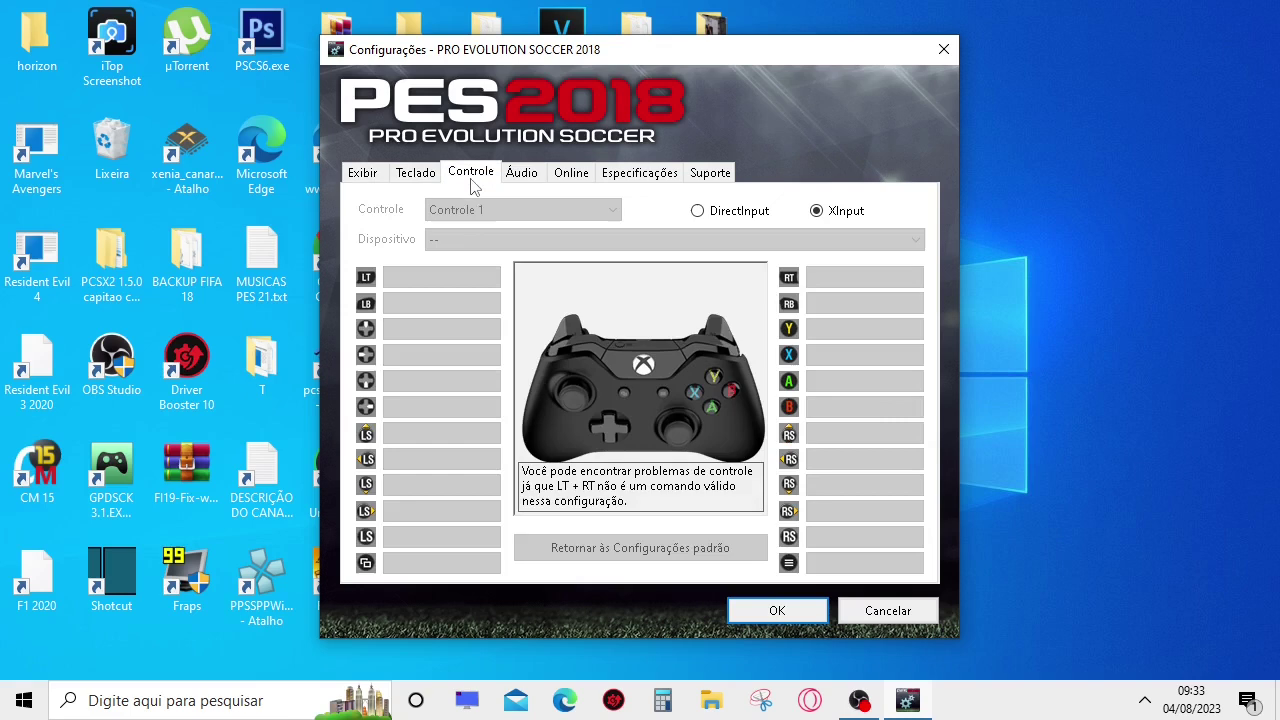
{"action": "left_click", "coordinate": [526, 180]}
{"action": "left_click", "coordinate": [582, 178]}
{"action": "left_click", "coordinate": [652, 174]}
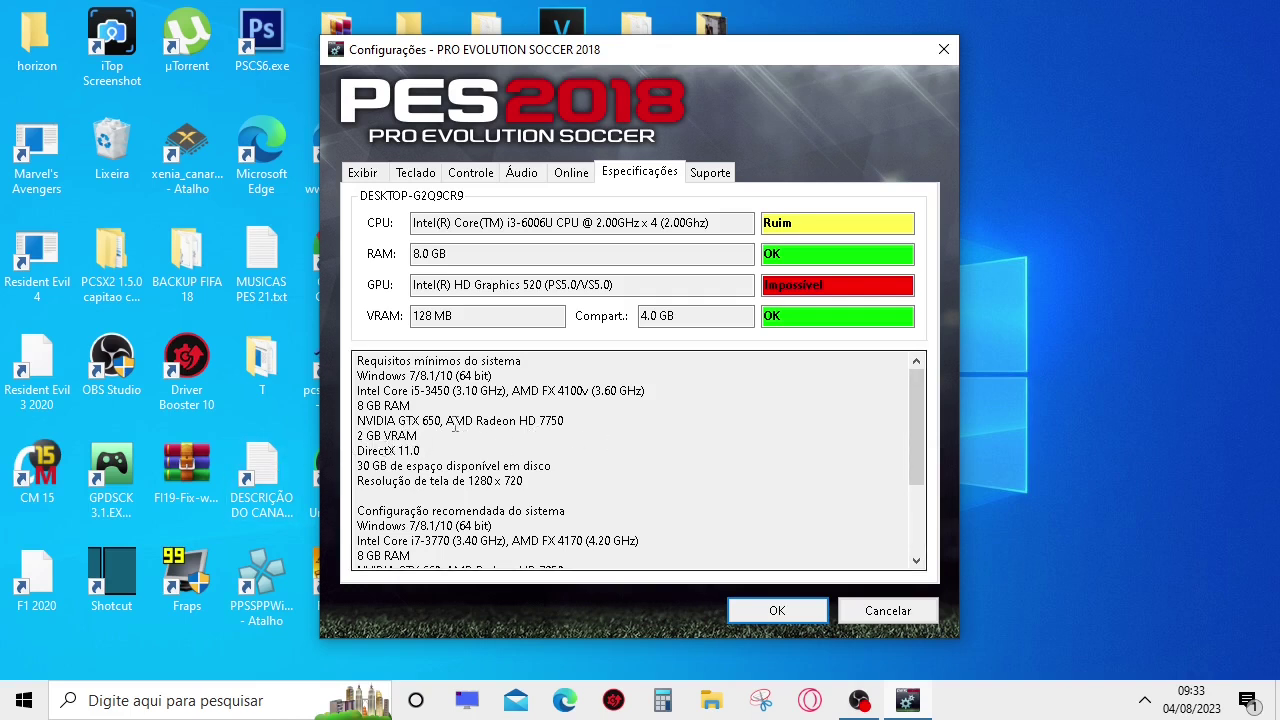
{"action": "double_click", "coordinate": [851, 285]}
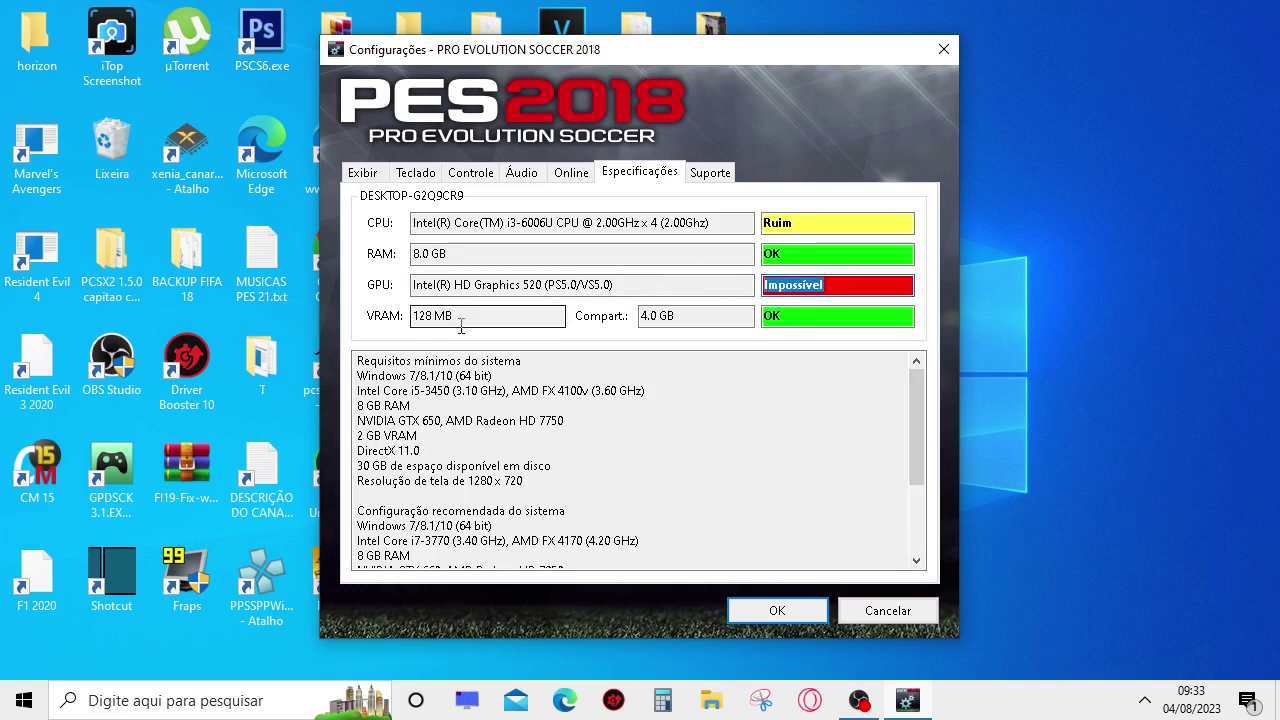
{"action": "left_click_drag", "start_coordinate": [457, 320], "coordinate": [411, 322]}
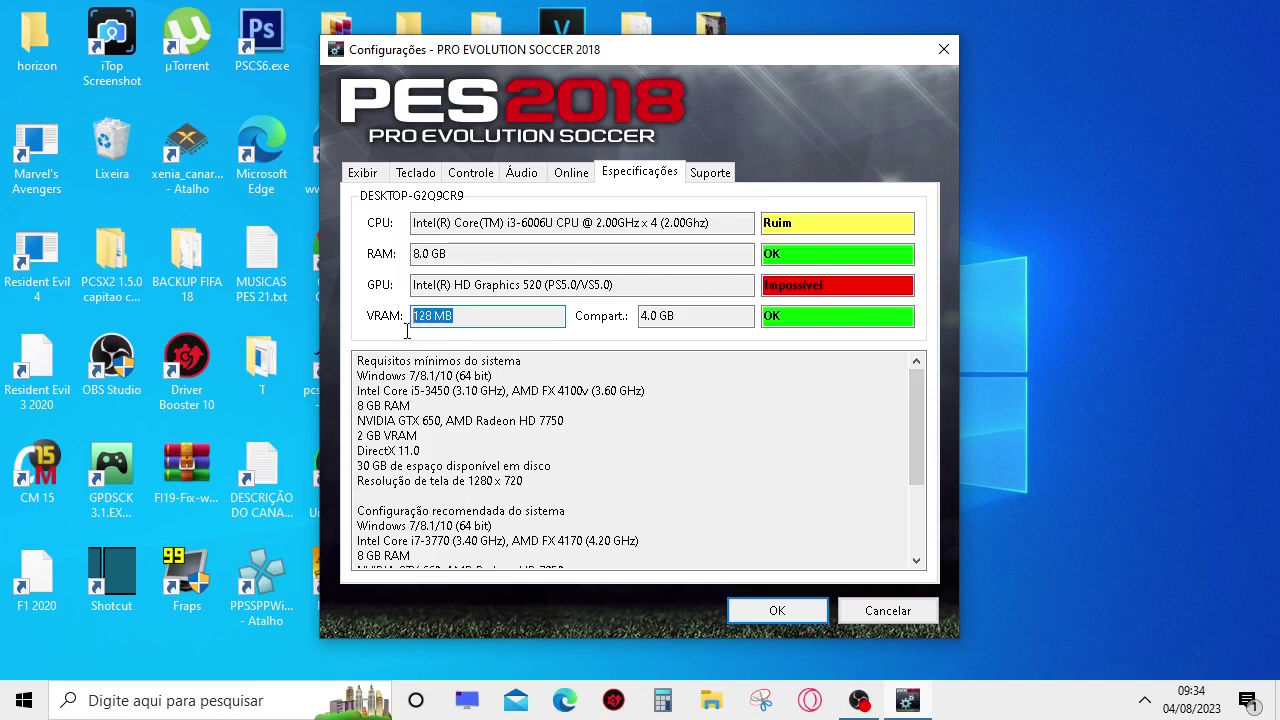
Step: Examine the VRAM amount and read through the game's minimum and recommended system requirements
{"action": "key", "text": "shift+Right"}
{"action": "key", "text": "shift+Right"}
{"action": "key", "text": "shift+Right"}
{"action": "key", "text": "shift+Right"}
{"action": "key", "text": "shift+Right"}
{"action": "key", "text": "shift+Home"}
{"action": "left_click", "coordinate": [458, 318]}
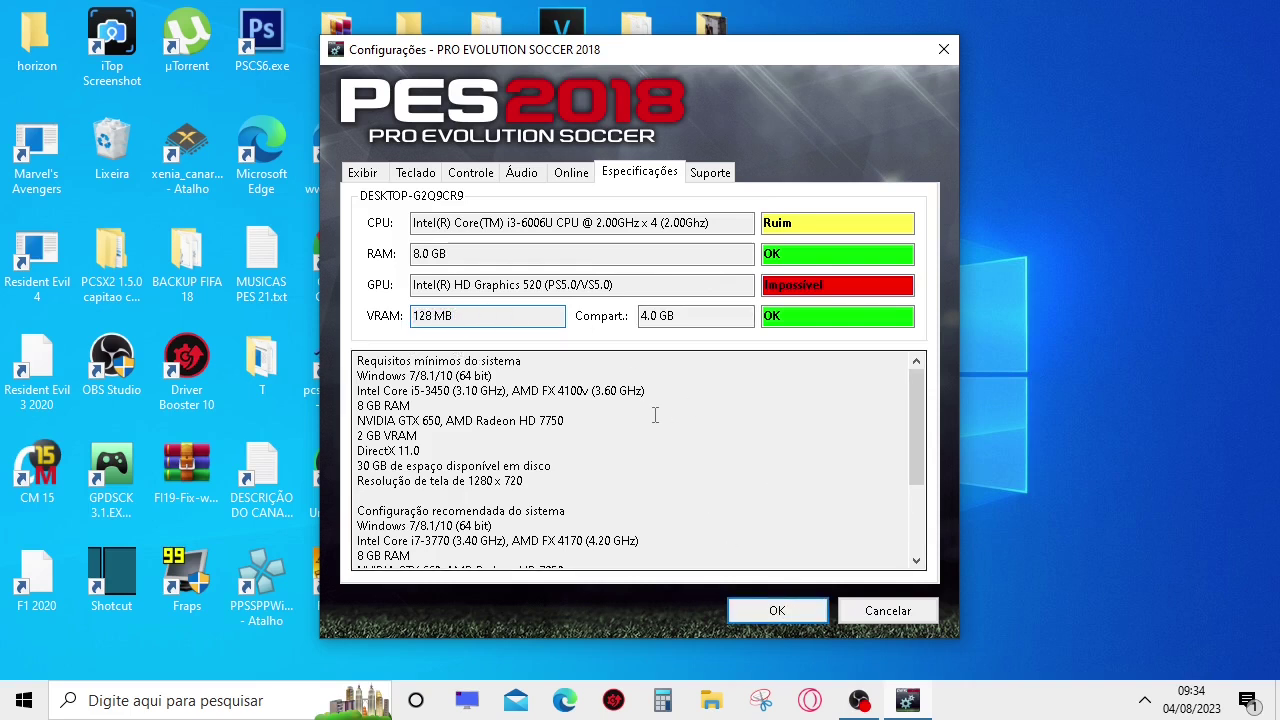
{"action": "scroll", "coordinate": [602, 415], "scroll_direction": "down", "scroll_amount": 2}
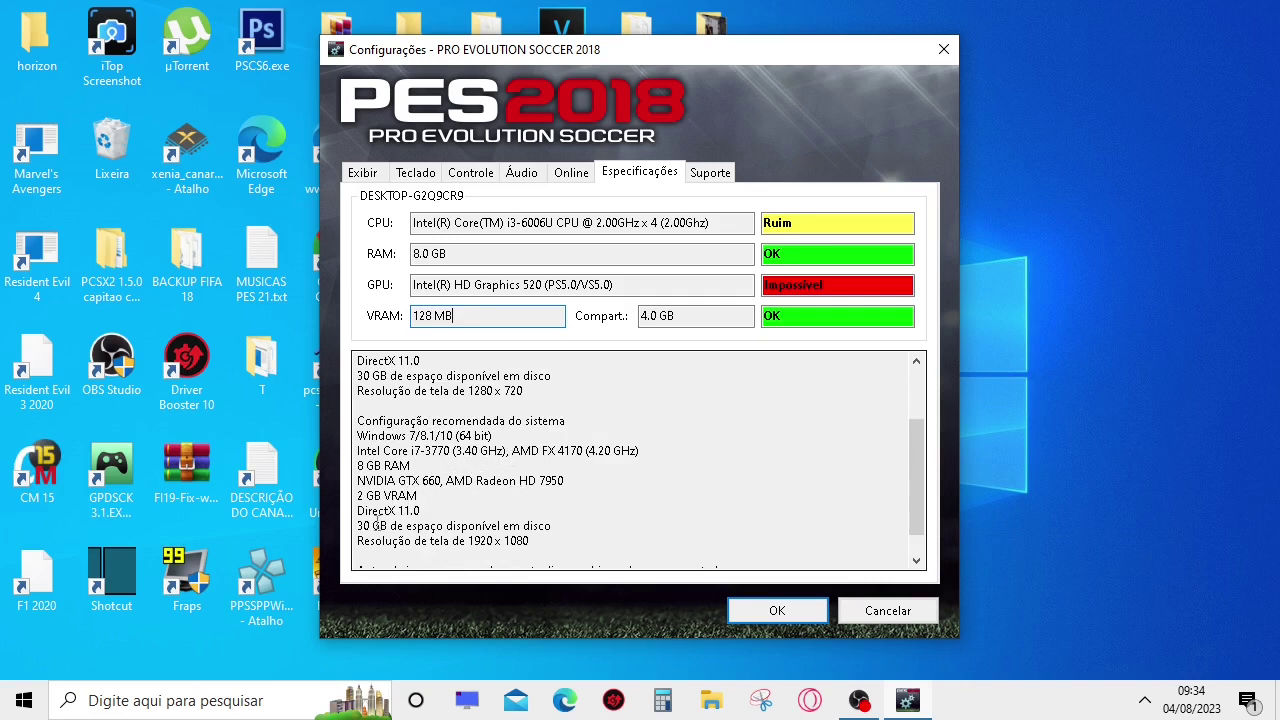
{"action": "scroll", "coordinate": [418, 508], "scroll_direction": "down", "scroll_amount": 1}
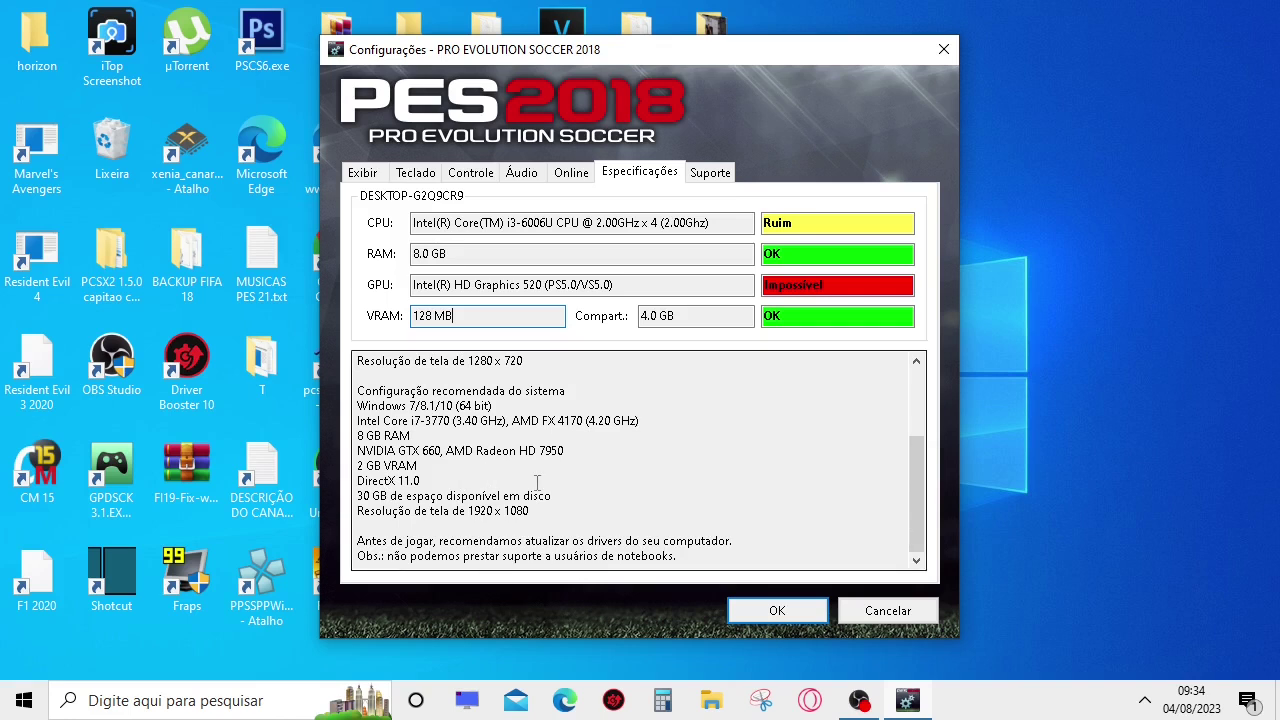
{"action": "scroll", "coordinate": [530, 503], "scroll_direction": "up", "scroll_amount": 1}
{"action": "scroll", "coordinate": [494, 463], "scroll_direction": "up", "scroll_amount": 2}
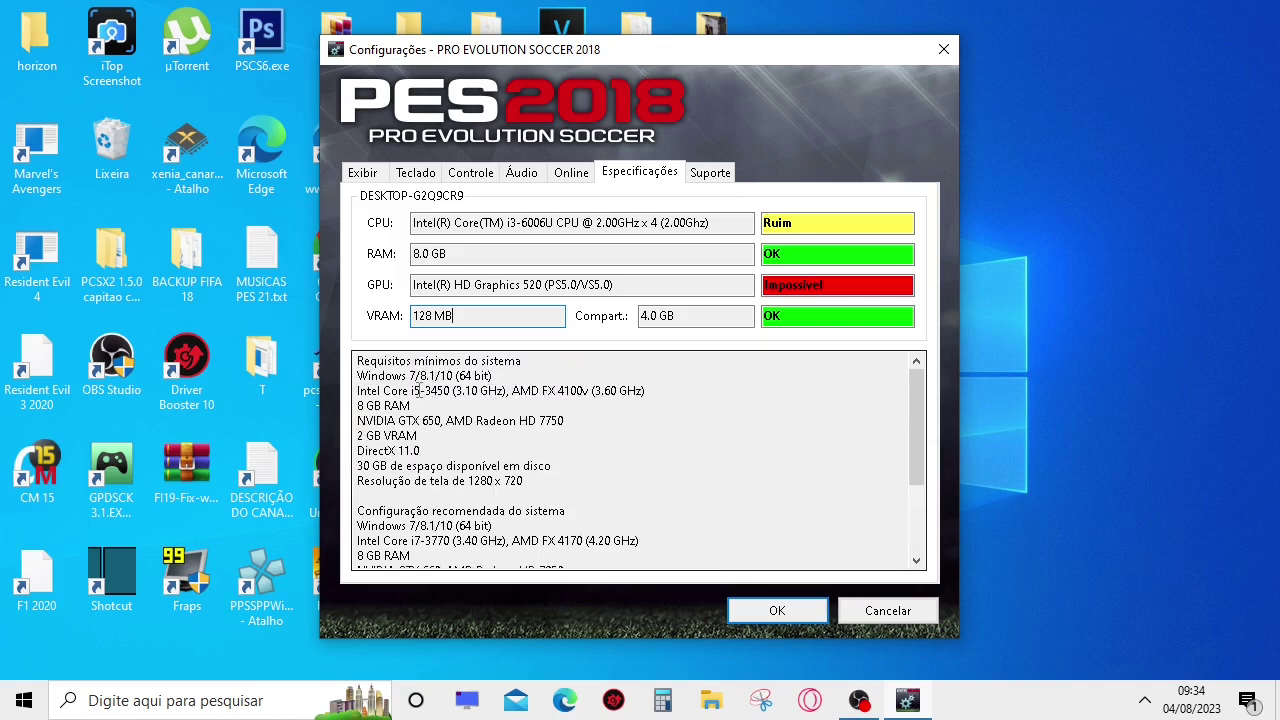
Step: Compare the required processor and RAM with this computer's hardware, highlighting the Intel Core i5-3450 entry in the minimum requirements
{"action": "left_click_drag", "start_coordinate": [411, 391], "coordinate": [452, 396]}
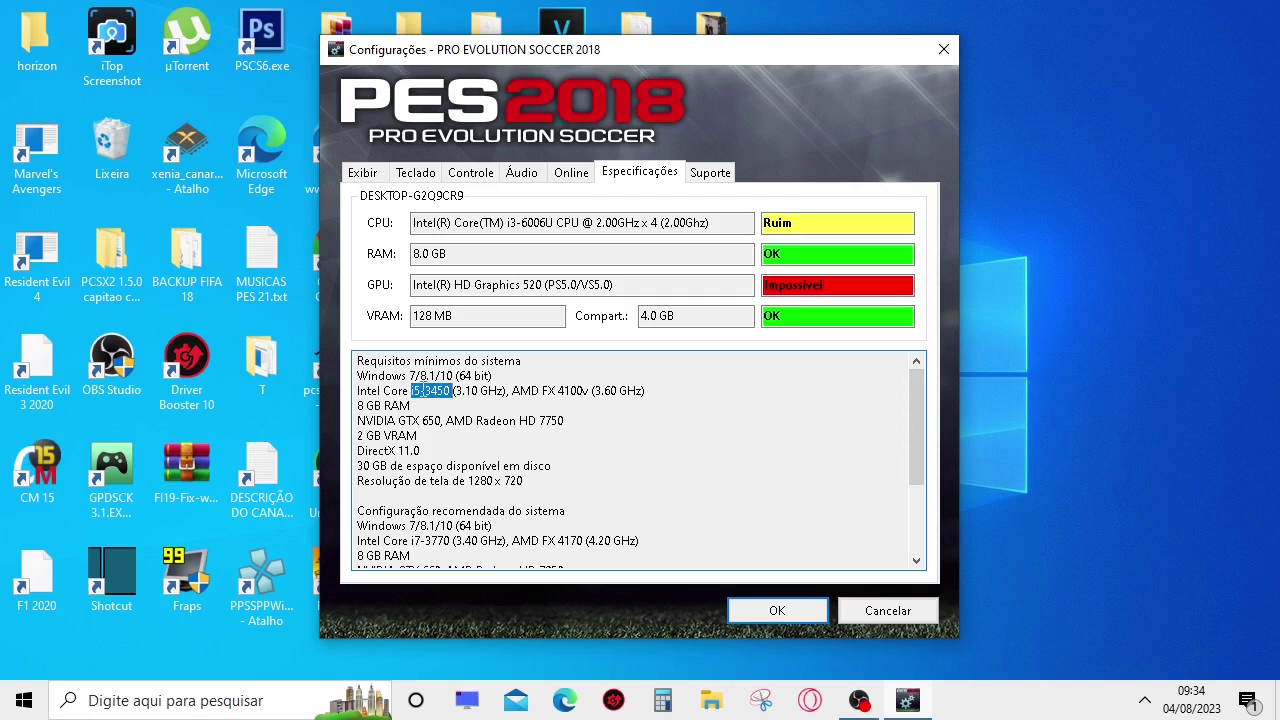
{"action": "left_click", "coordinate": [548, 416]}
{"action": "mouse_move", "coordinate": [414, 393]}
{"action": "left_mouse_down"}
{"action": "mouse_move", "coordinate": [412, 406]}
{"action": "mouse_move", "coordinate": [434, 391]}
{"action": "left_mouse_up"}
{"action": "left_click", "coordinate": [403, 391]}
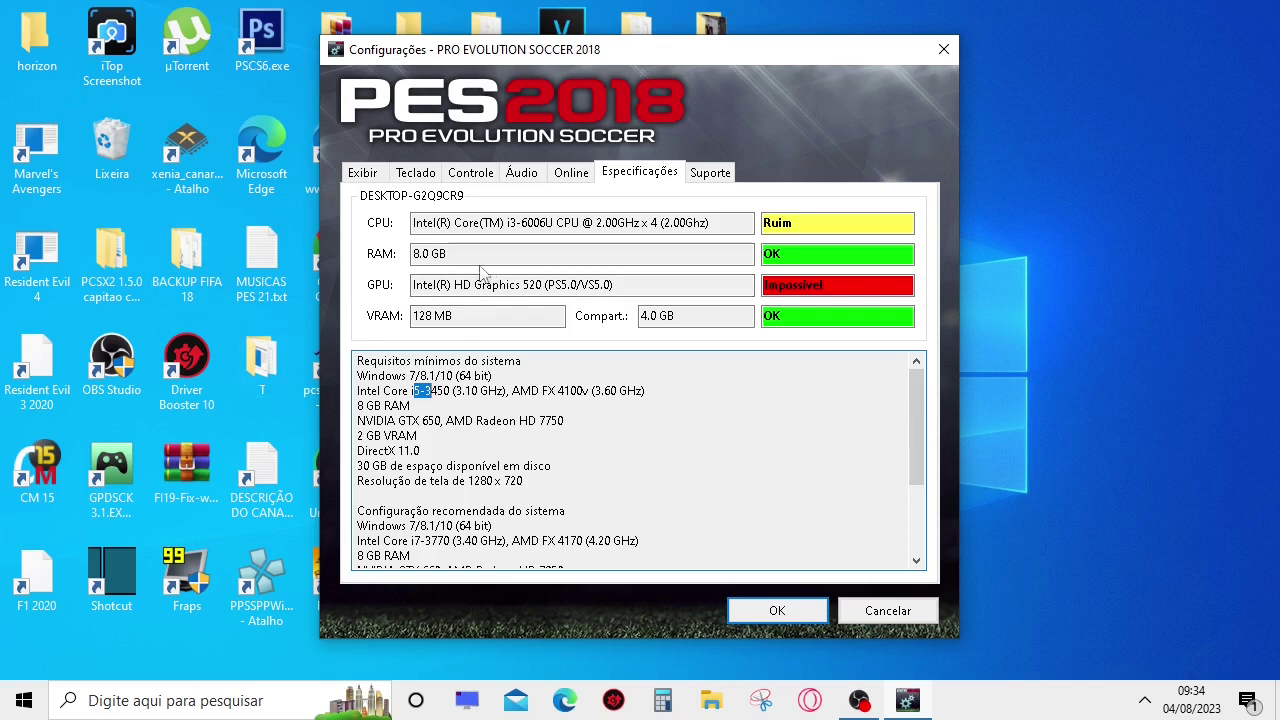
{"action": "left_click", "coordinate": [504, 262]}
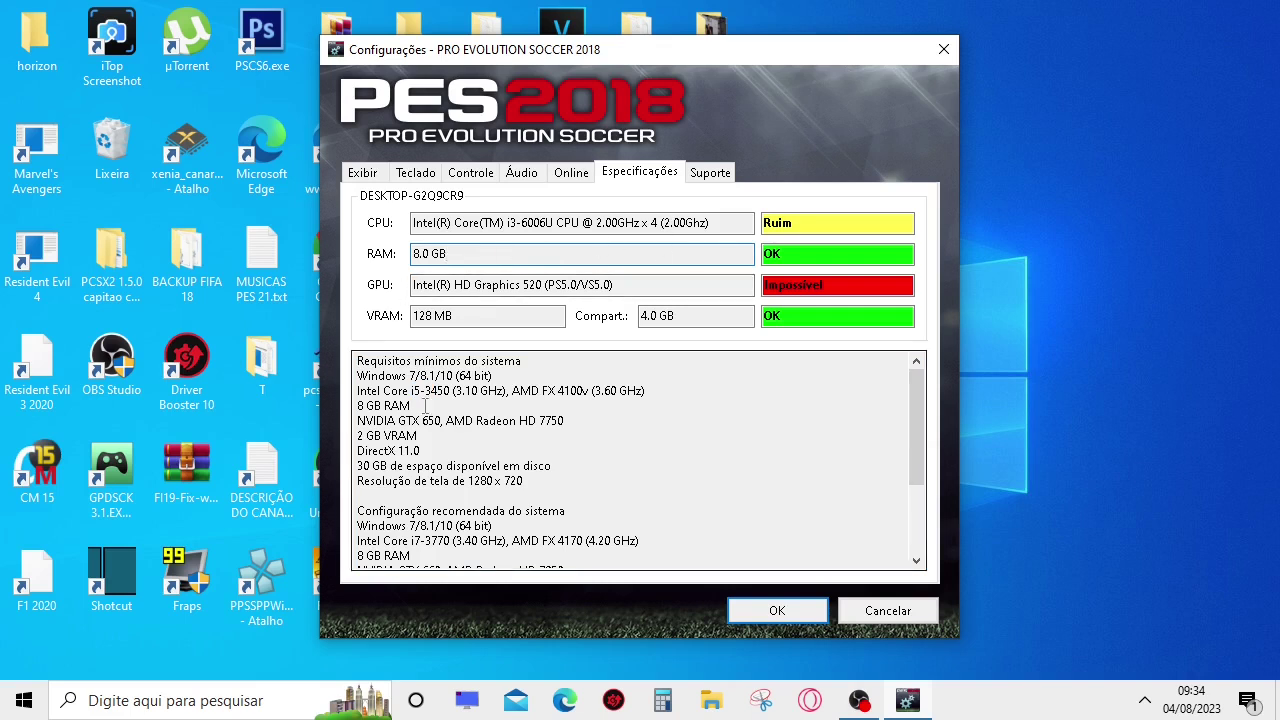
{"action": "left_click_drag", "start_coordinate": [413, 564], "coordinate": [386, 558]}
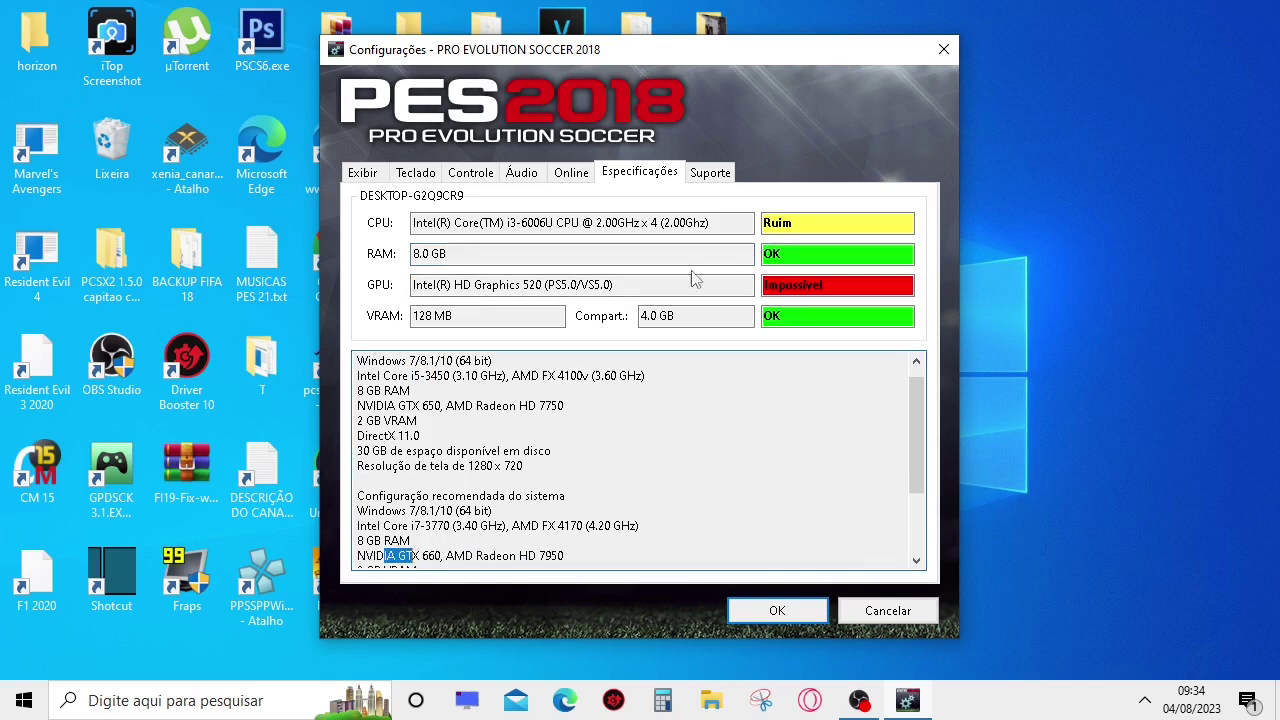
Step: Examine the computer's VRAM, GPU model and CPU rating, and go back to the display settings
{"action": "left_click", "coordinate": [476, 311]}
{"action": "left_click_drag", "start_coordinate": [414, 316], "coordinate": [524, 324]}
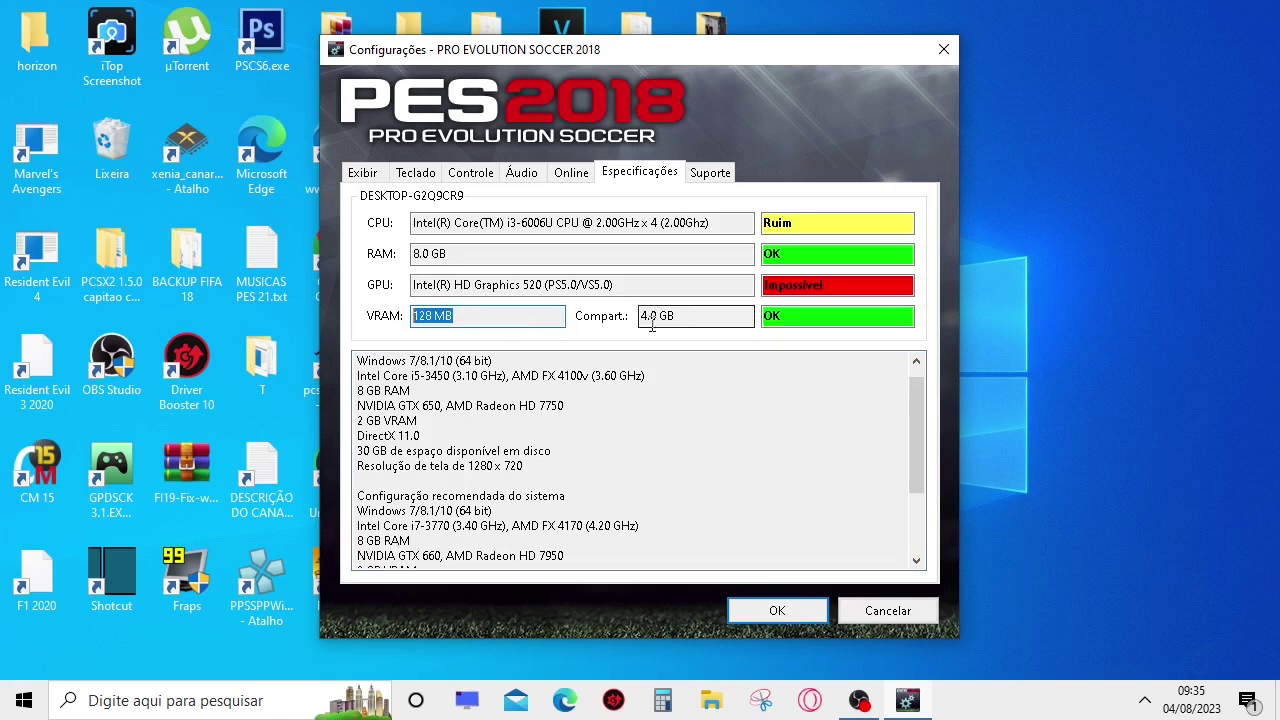
{"action": "left_click", "coordinate": [484, 322]}
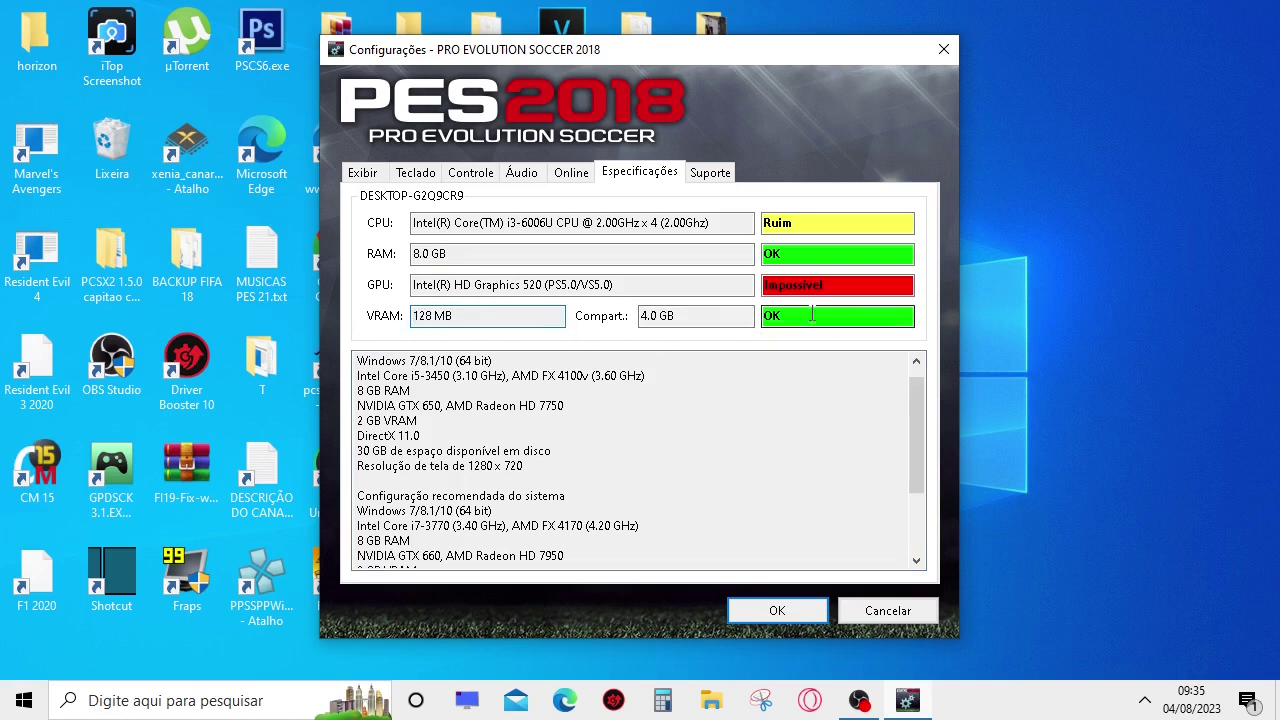
{"action": "left_click_drag", "start_coordinate": [680, 283], "coordinate": [349, 286]}
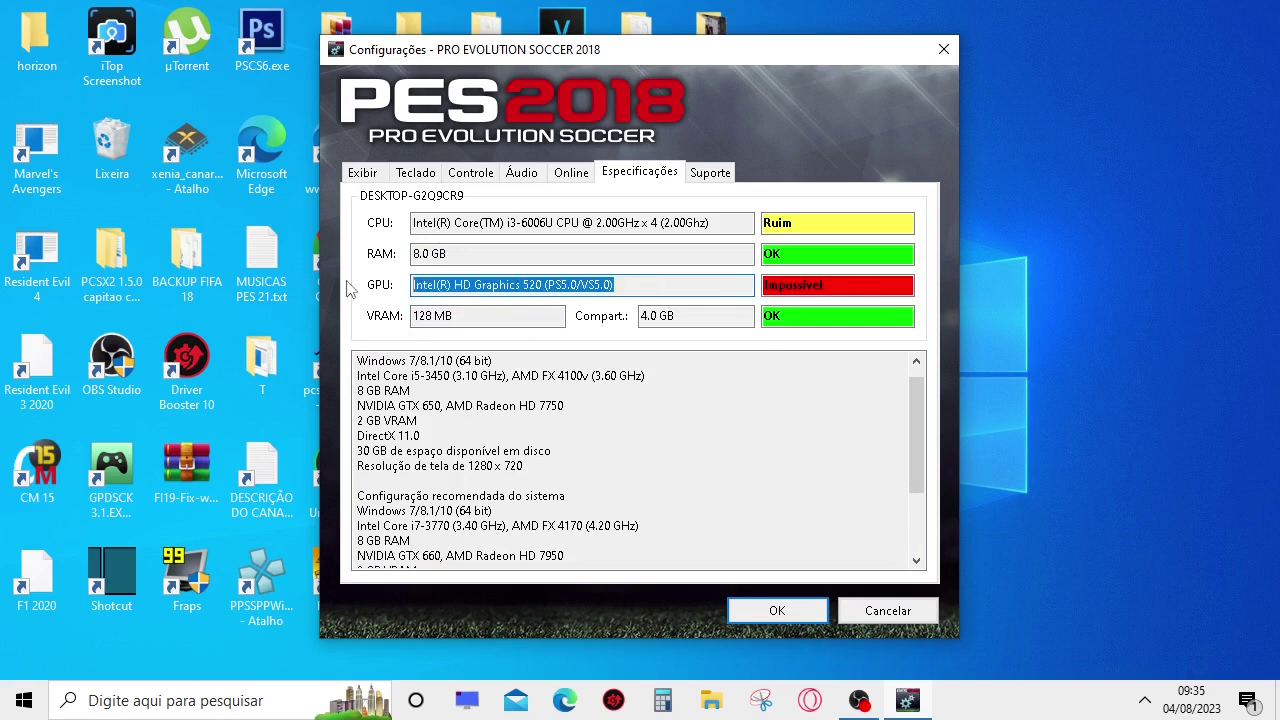
{"action": "left_click", "coordinate": [750, 282]}
{"action": "left_click_drag", "start_coordinate": [826, 290], "coordinate": [232, 290]}
{"action": "double_click", "coordinate": [805, 224]}
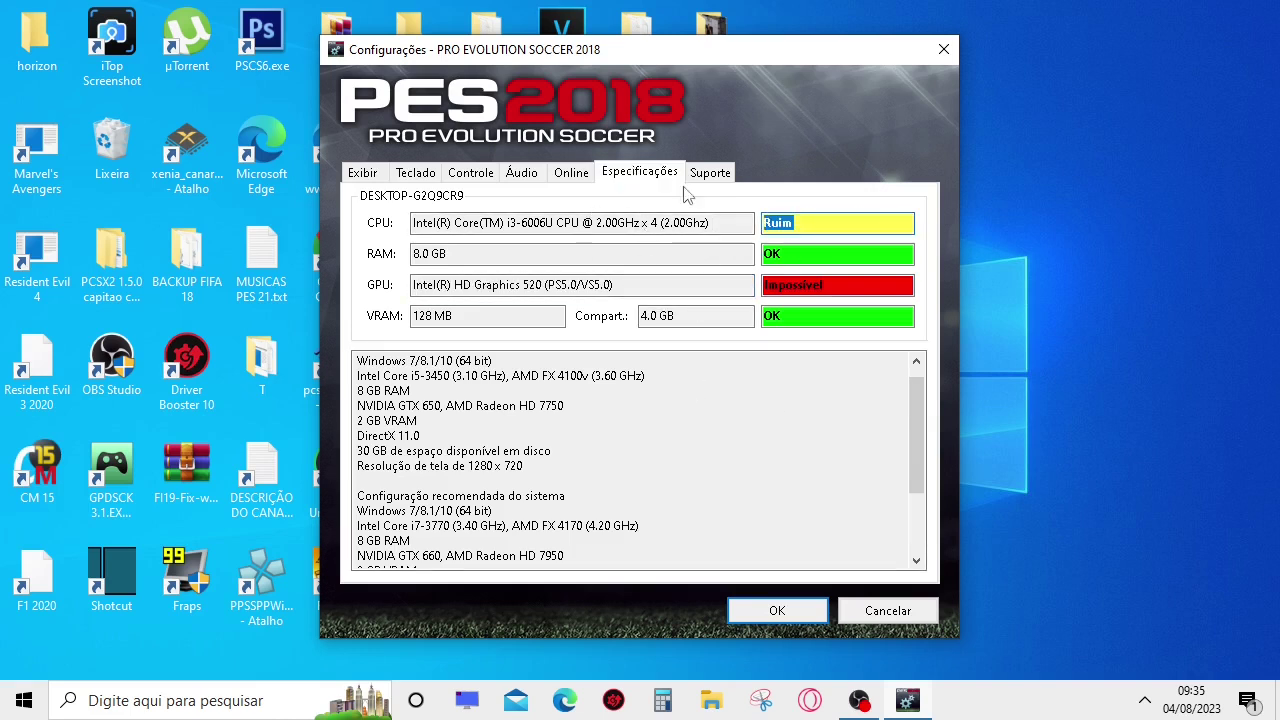
{"action": "left_click", "coordinate": [368, 177]}
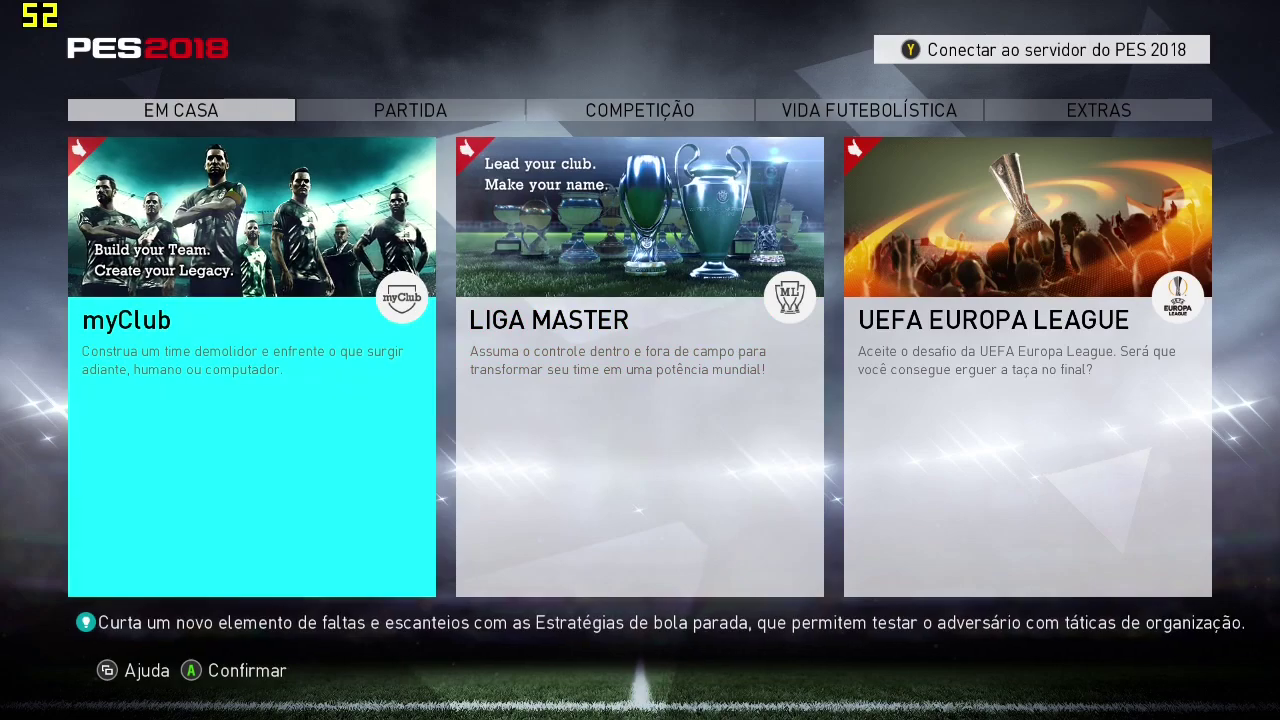
Step: Look through the Extras, Vida Futebolística, Competição and Em Casa sections of the game's main menu
{"action": "key", "text": "Right"}
{"action": "key", "text": "Left"}
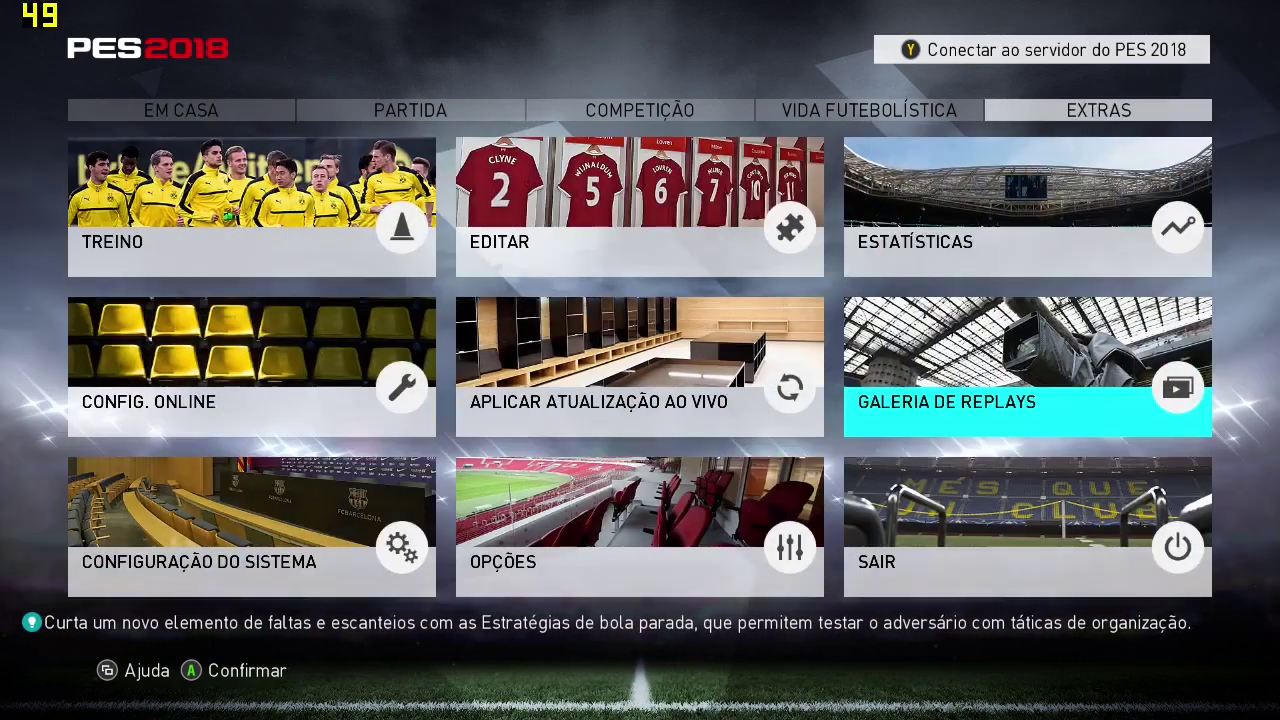
{"action": "key", "text": "Left"}
{"action": "key", "text": "Left"}
{"action": "key", "text": "Left"}
{"action": "key", "text": "Left"}
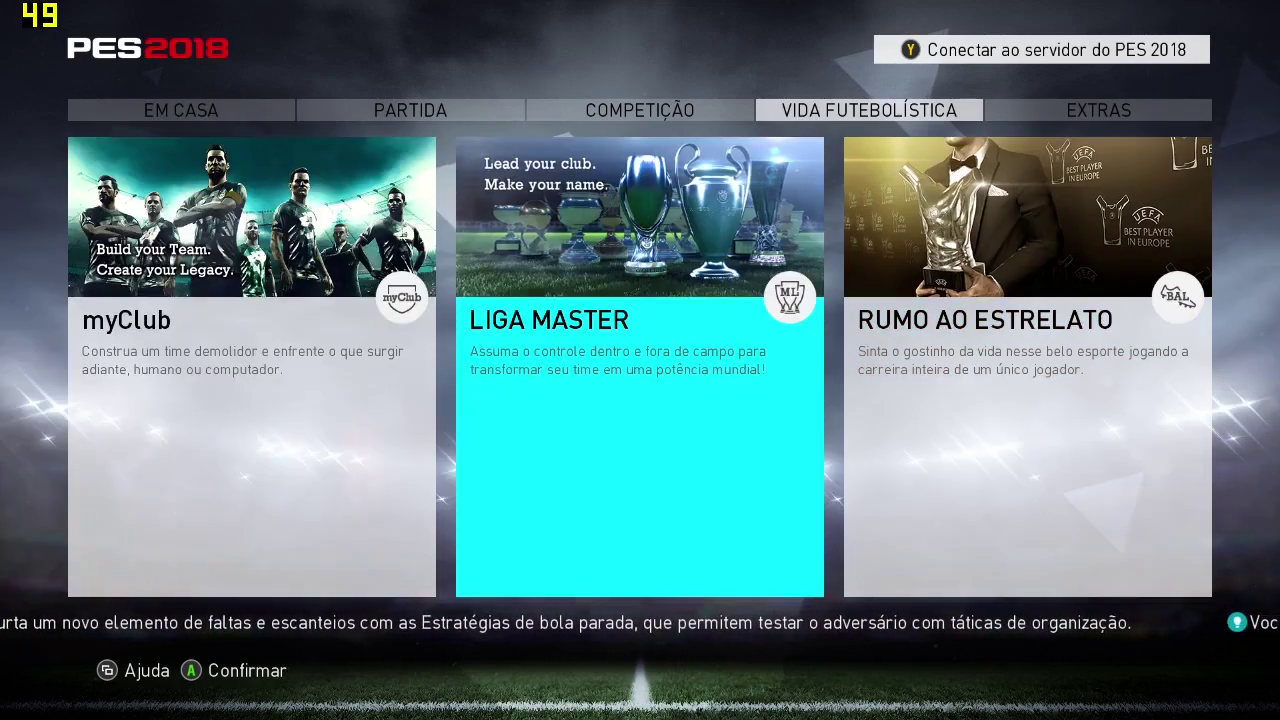
{"action": "key", "text": "Left"}
{"action": "key", "text": "Left"}
{"action": "key", "text": "Left"}
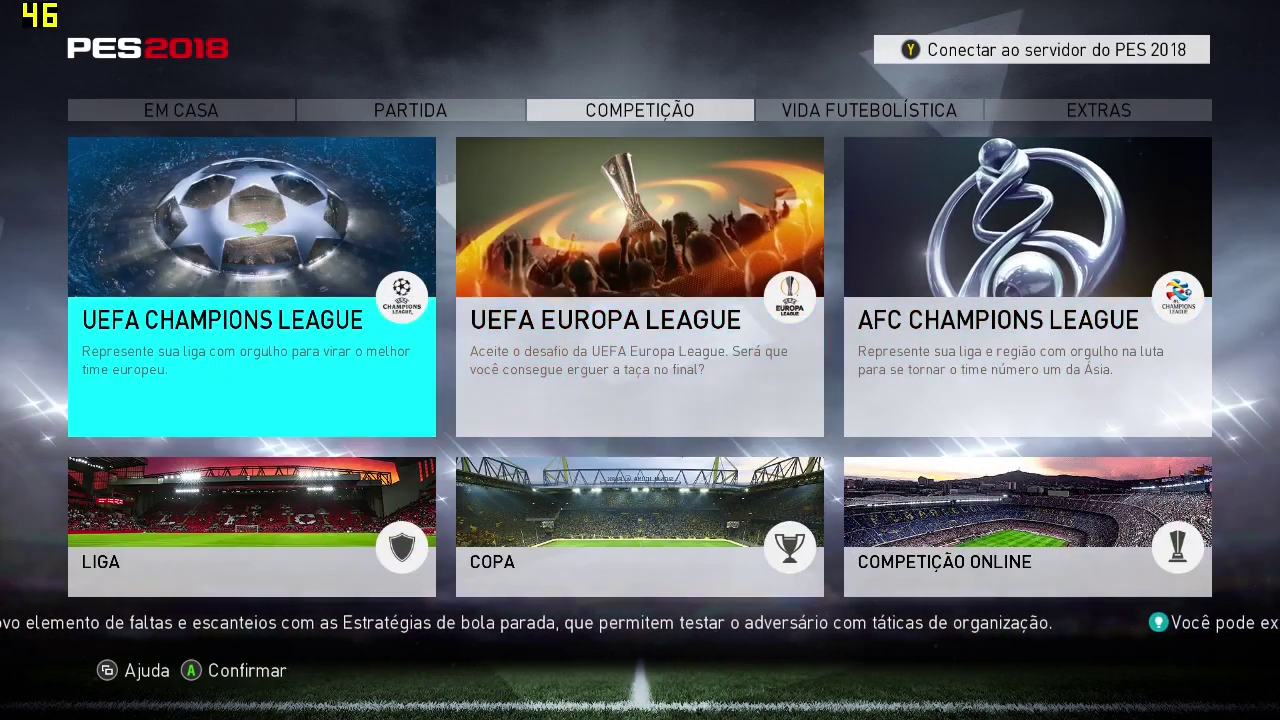
{"action": "key", "text": "Left"}
{"action": "key", "text": "Left"}
{"action": "key", "text": "Left"}
{"action": "key", "text": "Left"}
{"action": "key", "text": "Left"}
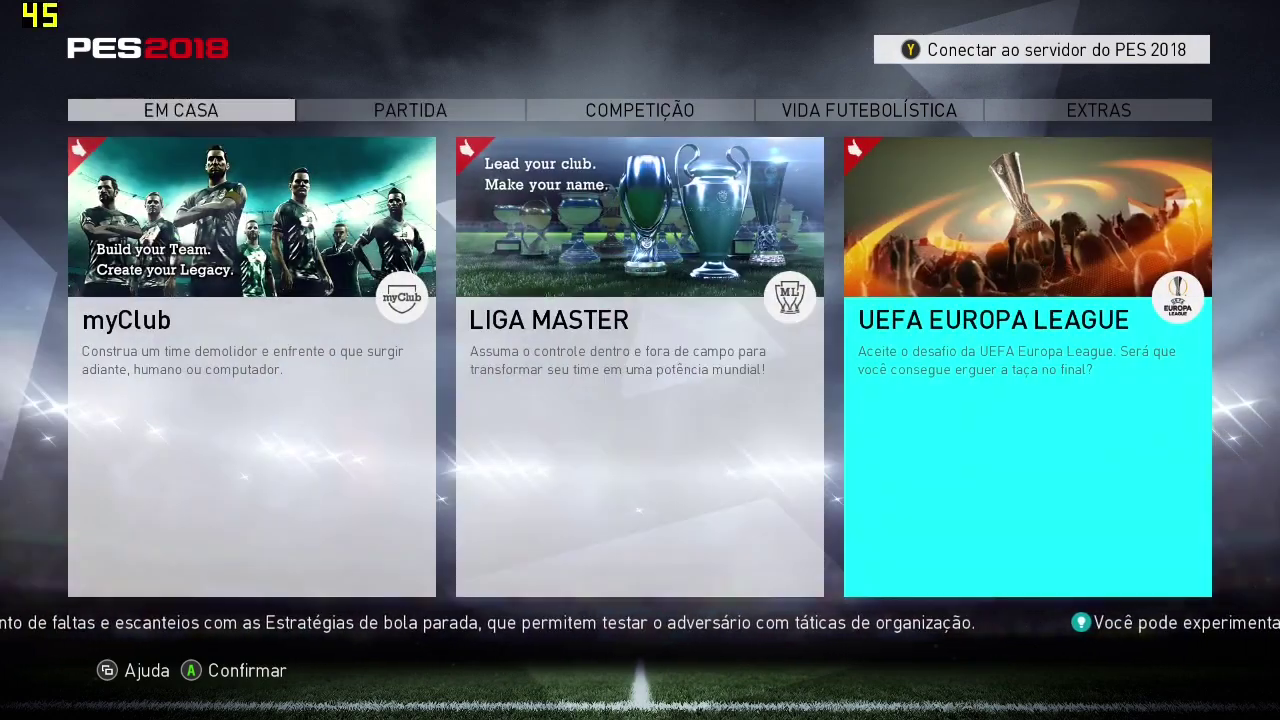
{"action": "key", "text": "Left"}
{"action": "key", "text": "Right"}
{"action": "key", "text": "Right"}
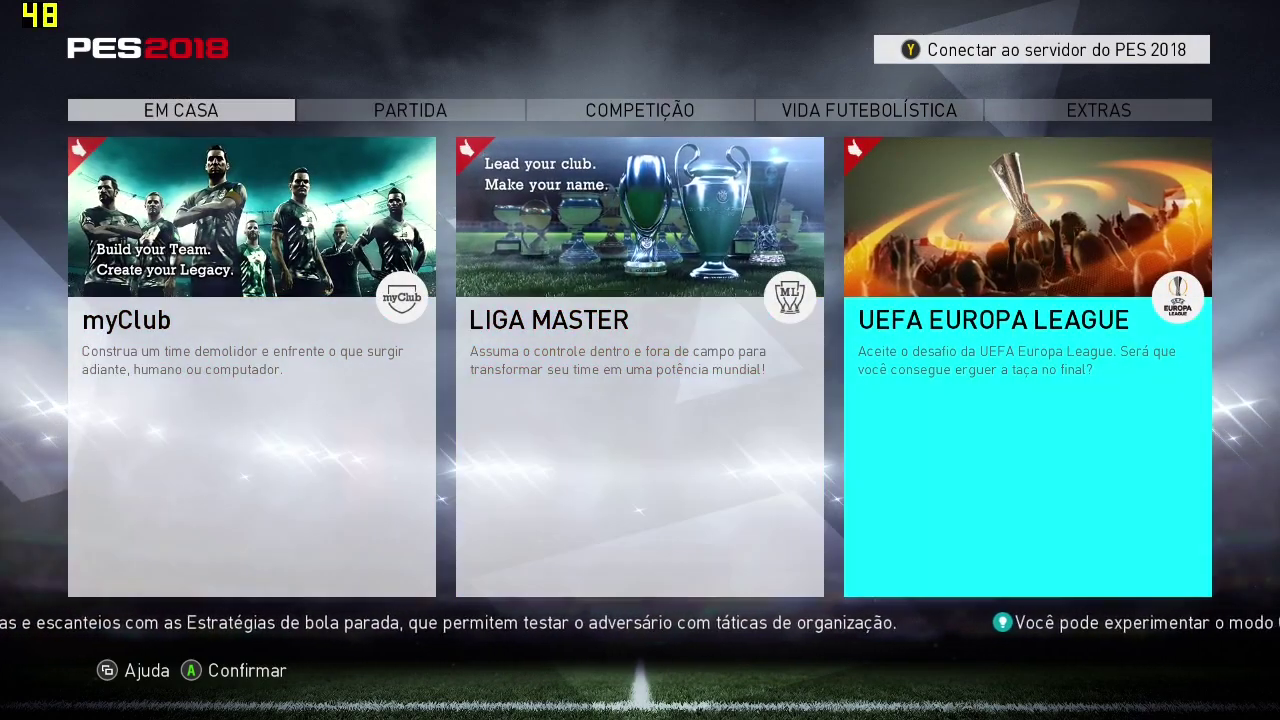
Step: Start a friendly match (Amistoso) from Jogar Agora and decline the live update
{"action": "key", "text": "Right"}
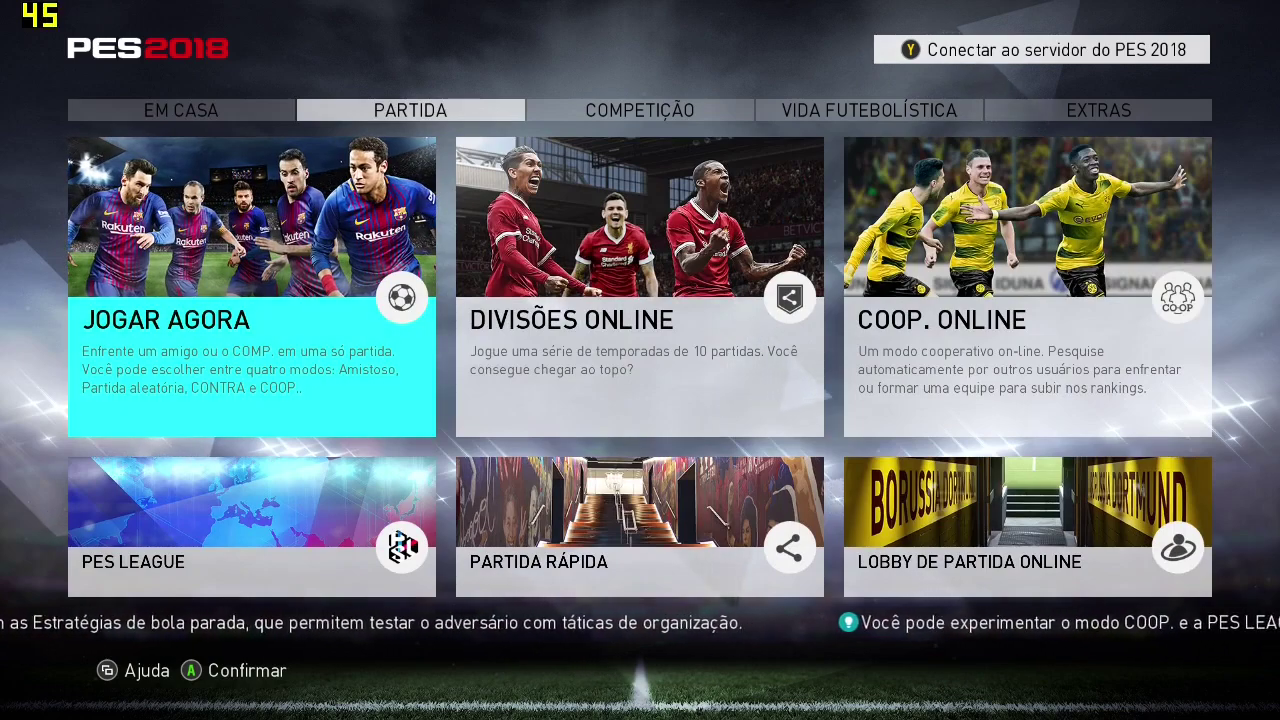
{"action": "key", "text": "Return"}
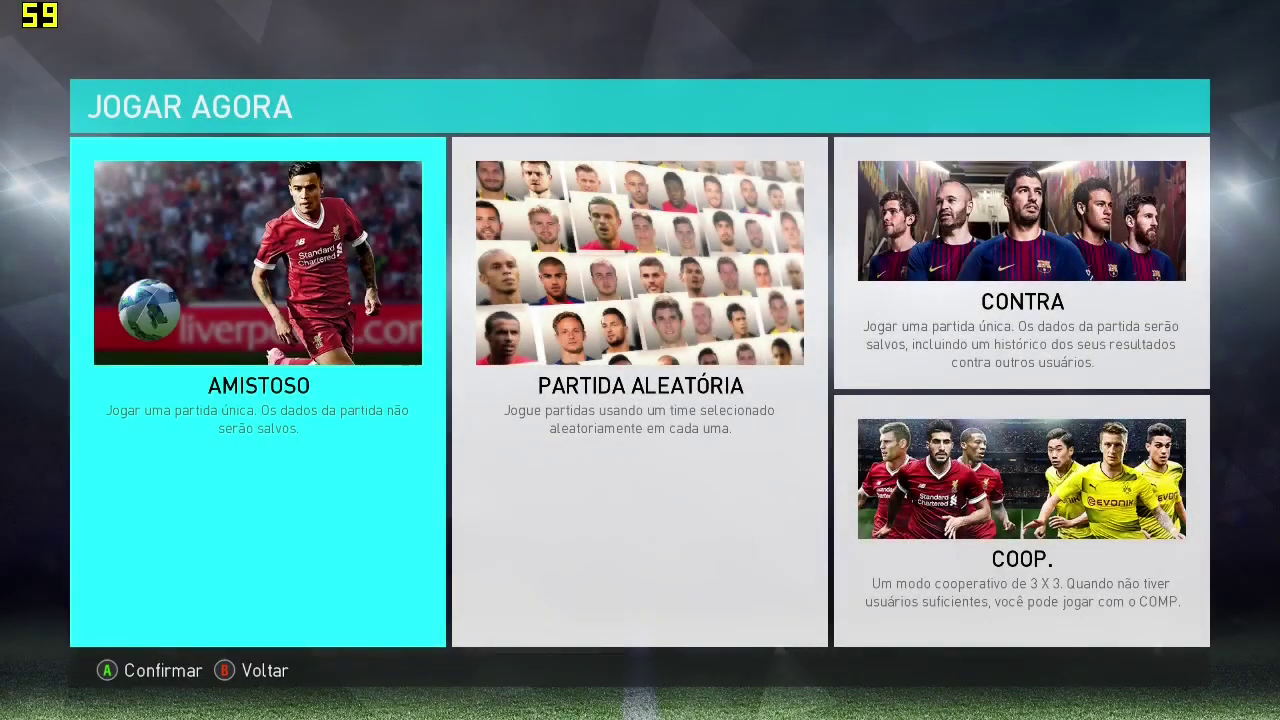
{"action": "key", "text": "Return"}
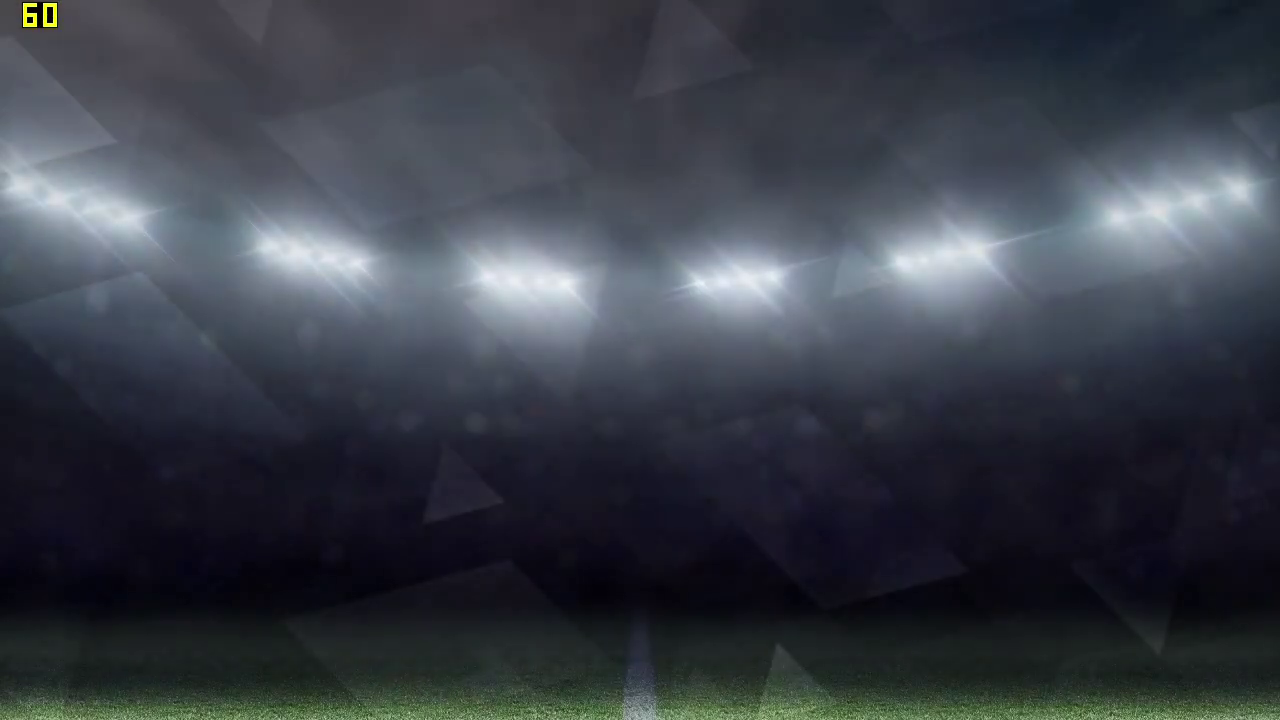
{"action": "key", "text": "Return"}
{"action": "key", "text": "Right"}
{"action": "key", "text": "Left"}
{"action": "key", "text": "Right"}
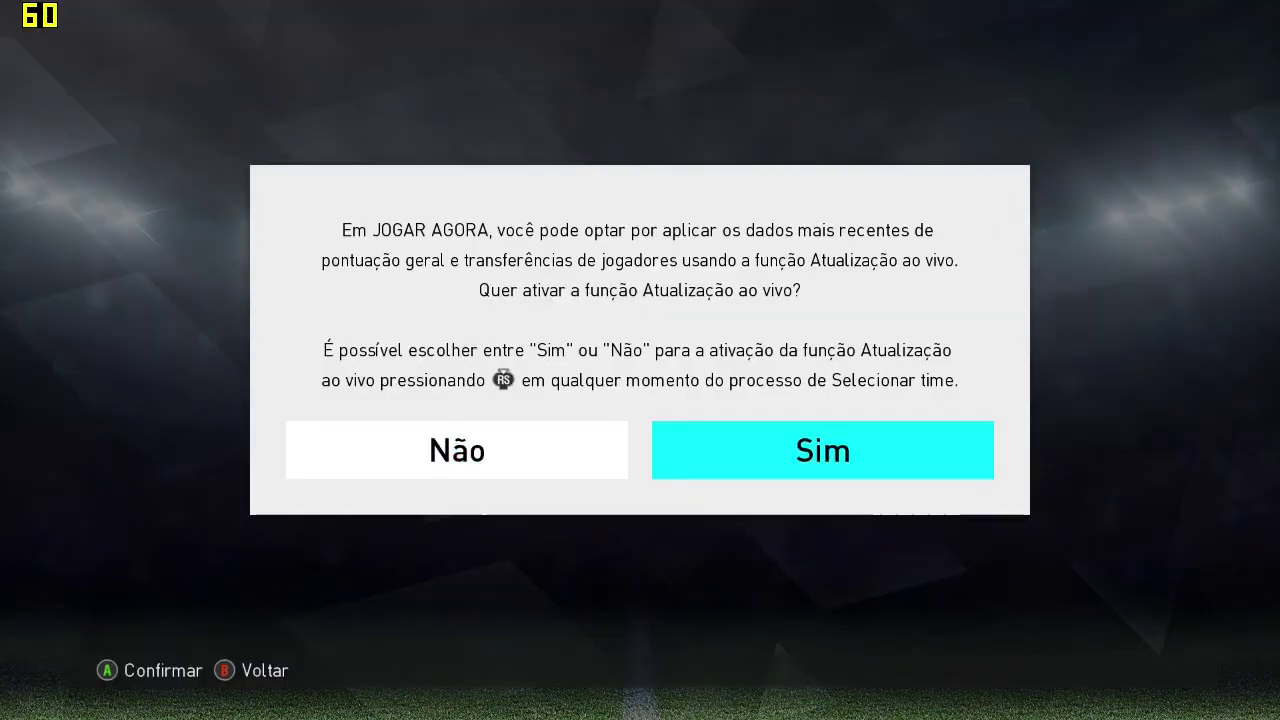
{"action": "key", "text": "Left"}
{"action": "key", "text": "Return"}
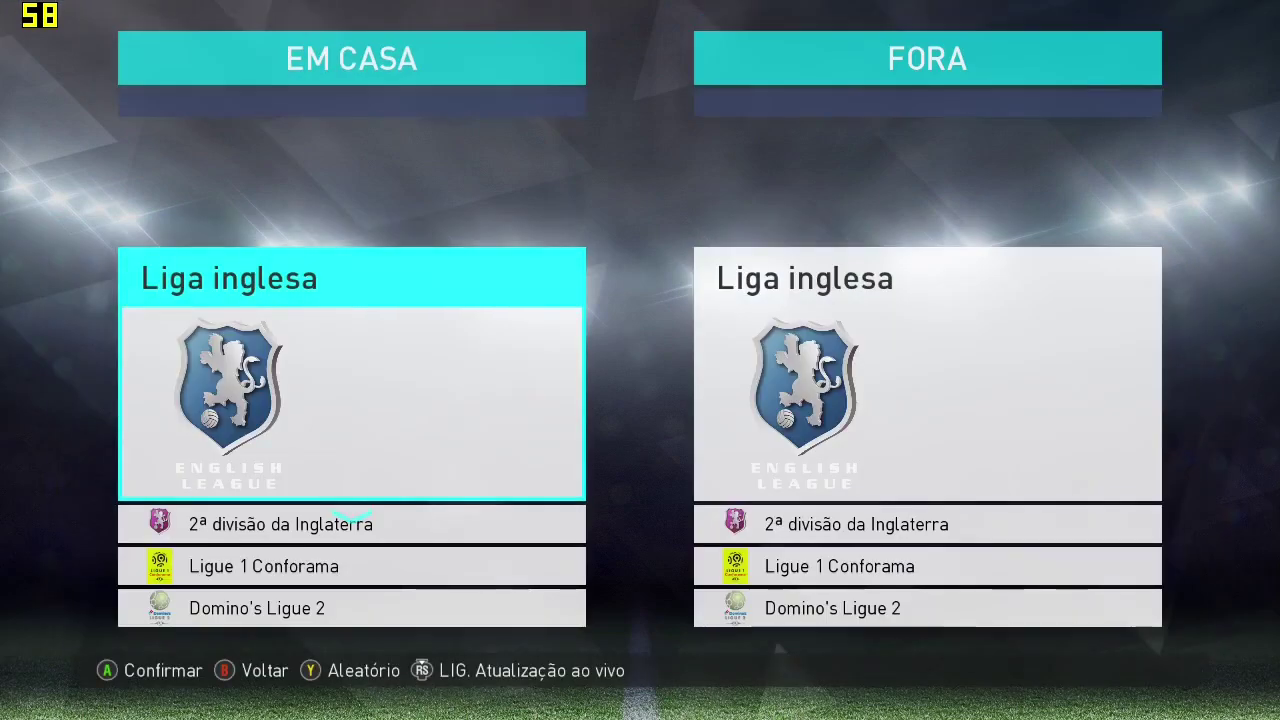
Step: Choose Liga Espanhola as the home team's league
{"action": "key", "text": "Down"}
{"action": "key", "text": "Down"}
{"action": "key", "text": "Down"}
{"action": "key", "text": "Down"}
{"action": "key", "text": "Down"}
{"action": "key", "text": "Down"}
{"action": "key", "text": "Down"}
{"action": "key", "text": "Down"}
{"action": "key", "text": "Down"}
{"action": "key", "text": "Down"}
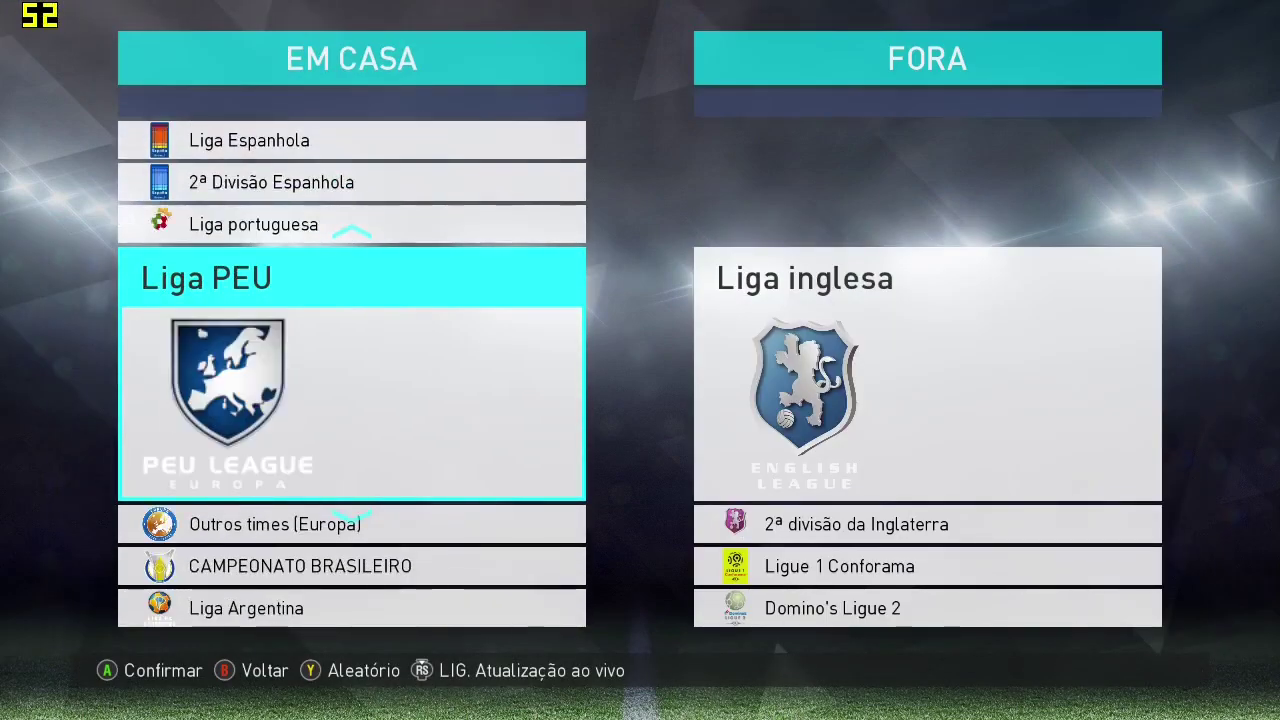
{"action": "key", "text": "Up"}
{"action": "key", "text": "Up"}
{"action": "key", "text": "Up"}
{"action": "key", "text": "Return"}
Step: Select Atlético de Madrid as the home team
{"action": "key", "text": "Down"}
{"action": "key", "text": "Down"}
{"action": "key", "text": "Down"}
{"action": "key", "text": "Down"}
{"action": "key", "text": "Down"}
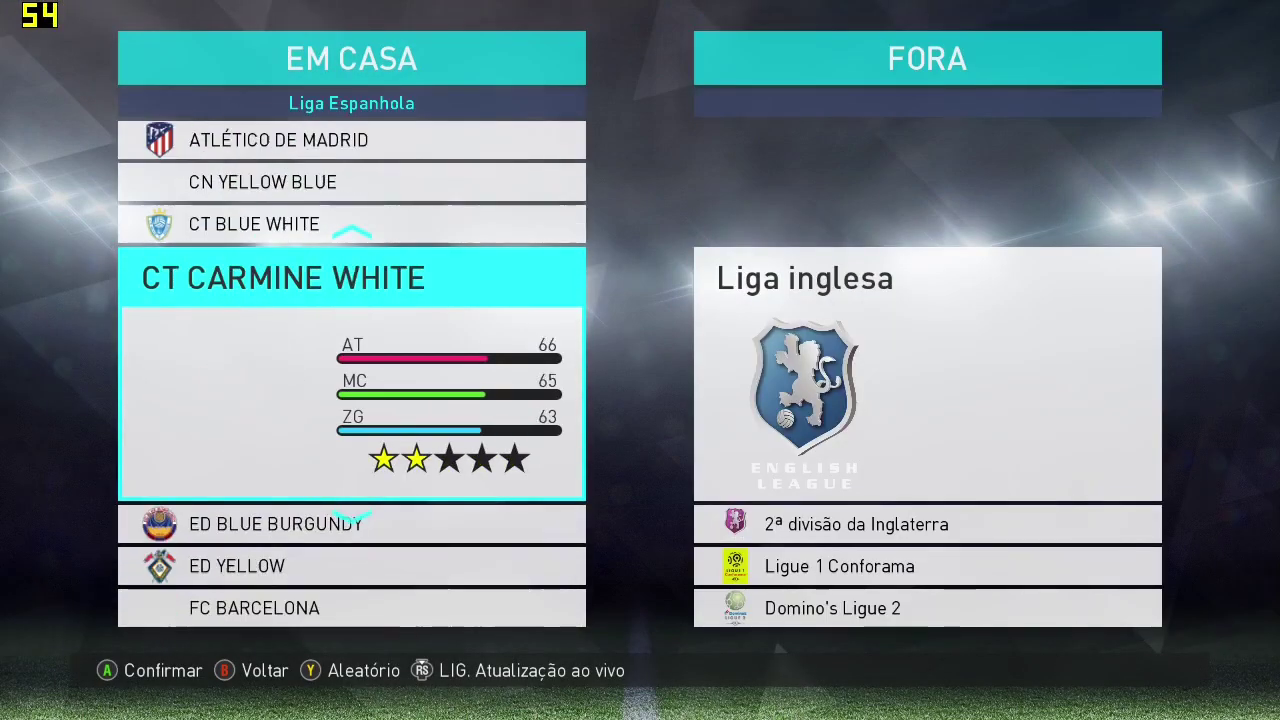
{"action": "key", "text": "Up"}
{"action": "key", "text": "Up"}
{"action": "key", "text": "Up"}
{"action": "key", "text": "Return"}
Step: Select Arsenal FC from Liga inglesa as the away team
{"action": "key", "text": "Down"}
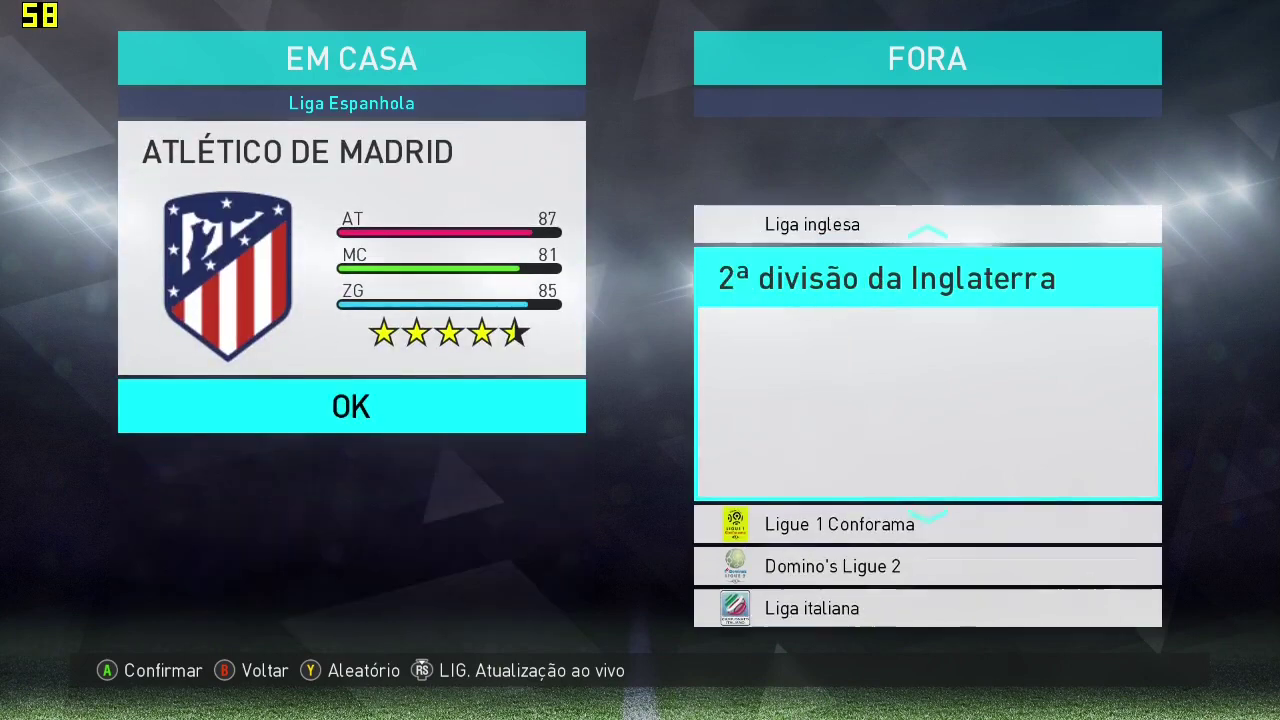
{"action": "key", "text": "Up"}
{"action": "key", "text": "Return"}
{"action": "key", "text": "Return"}
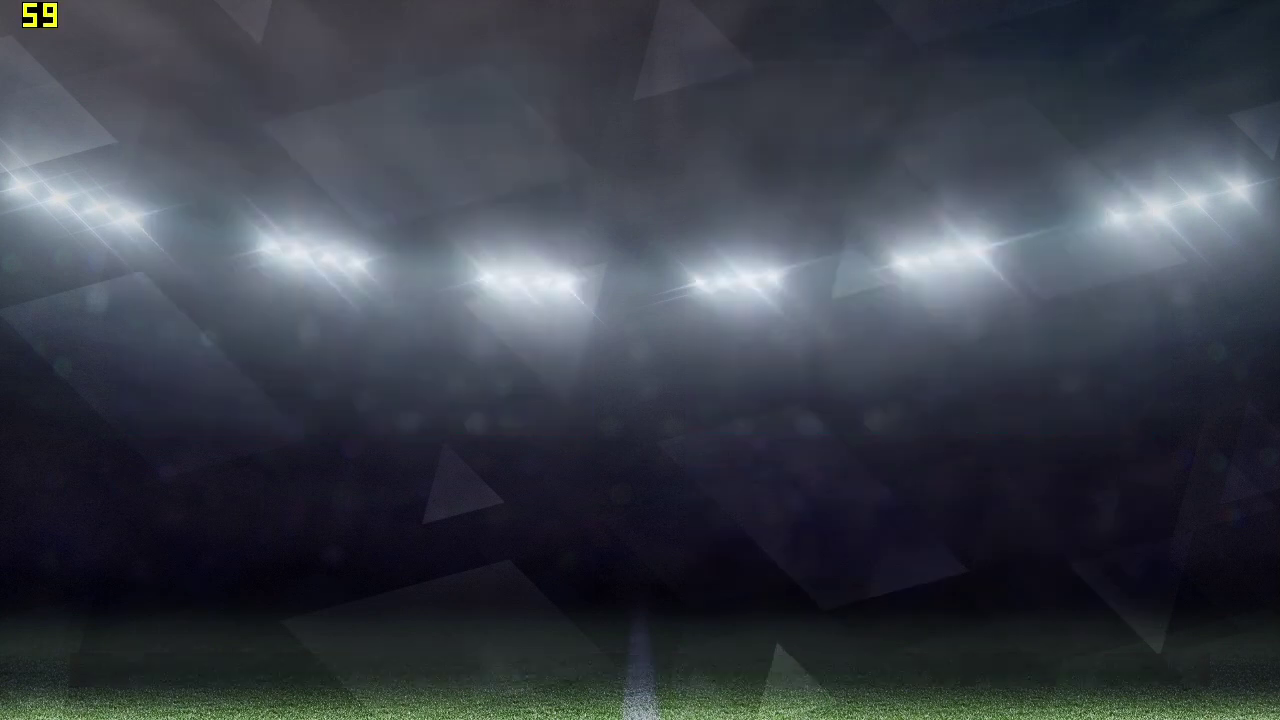
Step: Open the rendering options in the match's system configuration and set the image quality to Baixa
{"action": "key", "text": "Right"}
{"action": "key", "text": "Right"}
{"action": "key", "text": "Right"}
{"action": "key", "text": "Right"}
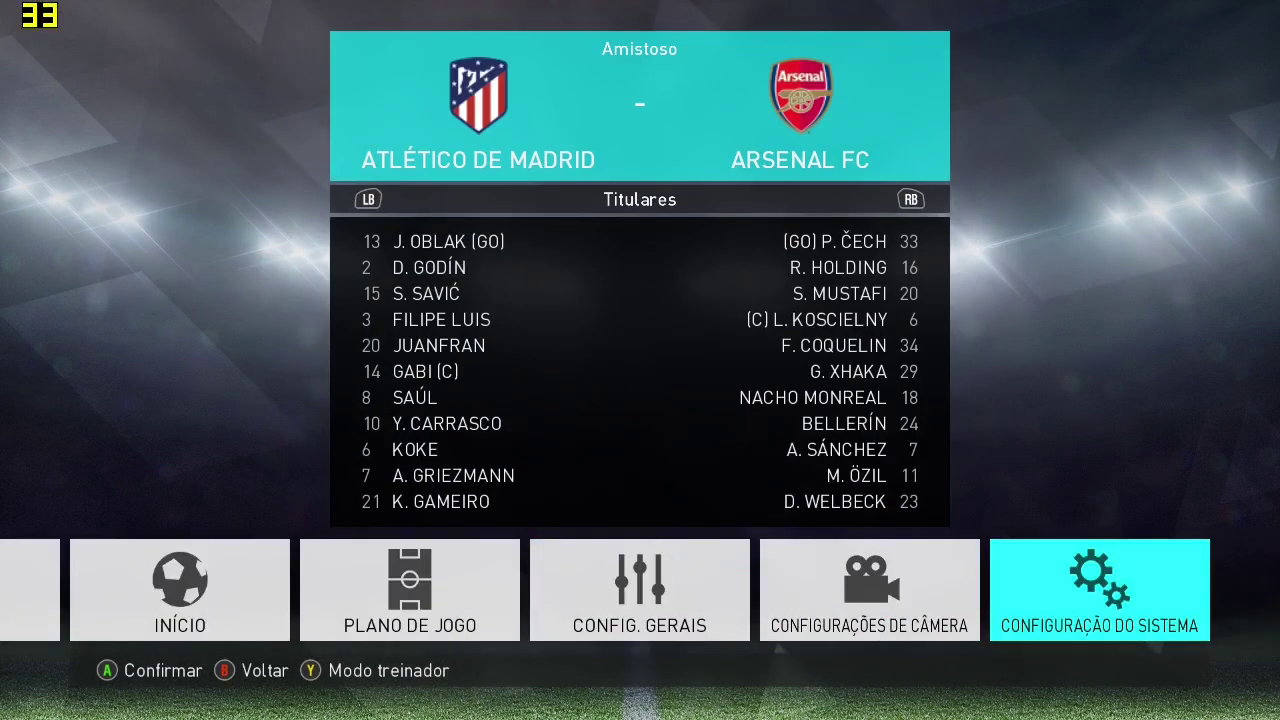
{"action": "key", "text": "Return"}
{"action": "key", "text": "Down"}
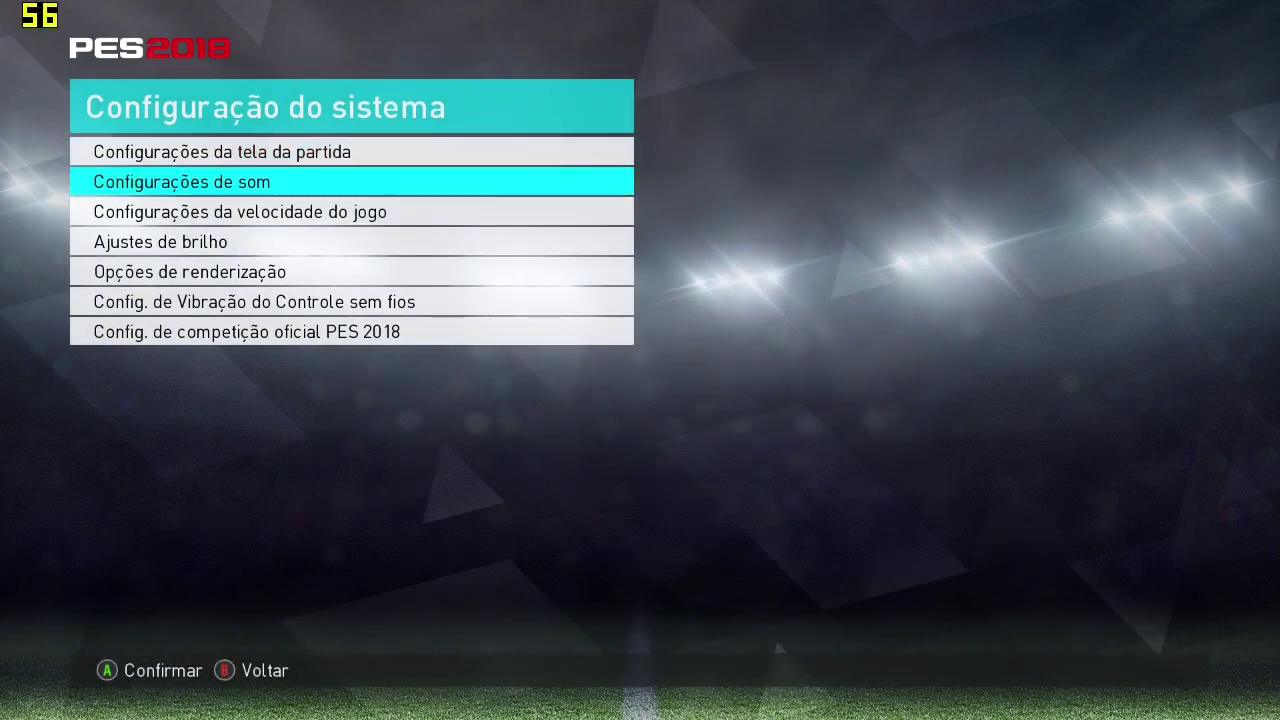
{"action": "key", "text": "Down"}
{"action": "key", "text": "Down"}
{"action": "key", "text": "Down"}
{"action": "key", "text": "Return"}
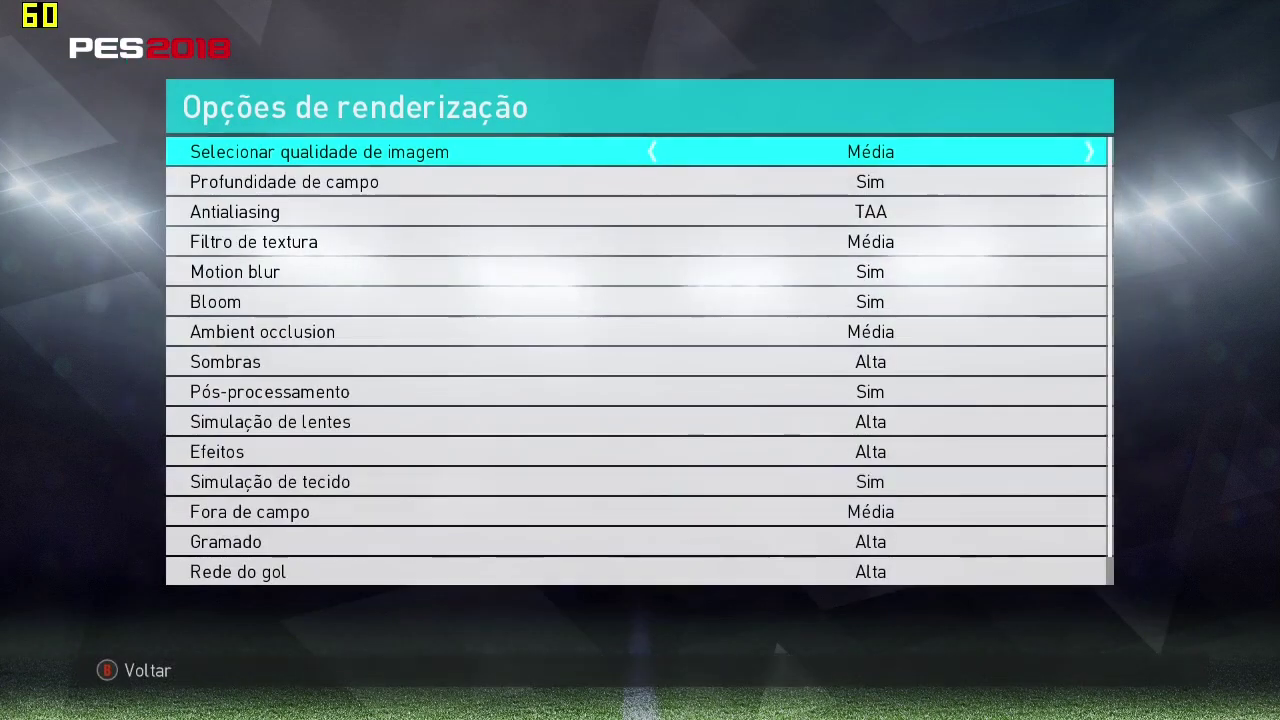
{"action": "key", "text": "Left"}
Step: Try switching Antialiasing between FXAA and TAA, set it to TAA, and return to the image quality option
{"action": "key", "text": "Down"}
{"action": "key", "text": "Down"}
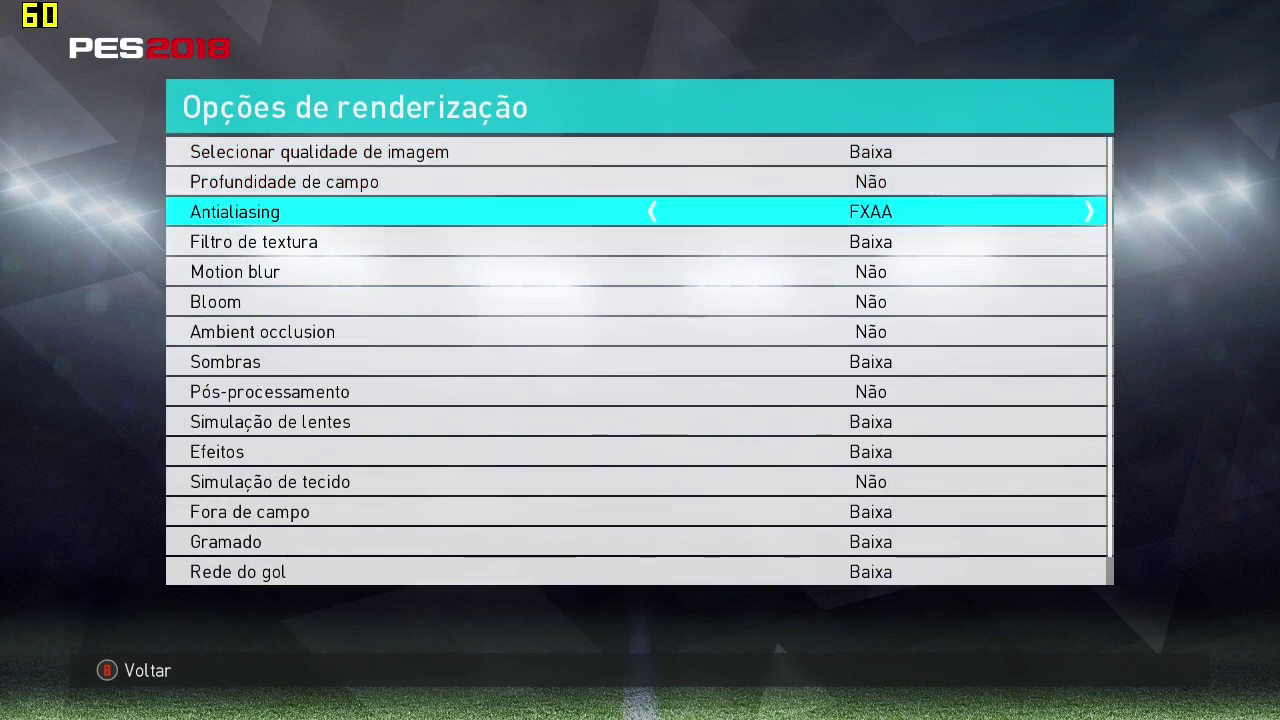
{"action": "key", "text": "Right"}
{"action": "key", "text": "Up"}
{"action": "key", "text": "Down"}
{"action": "key", "text": "Left"}
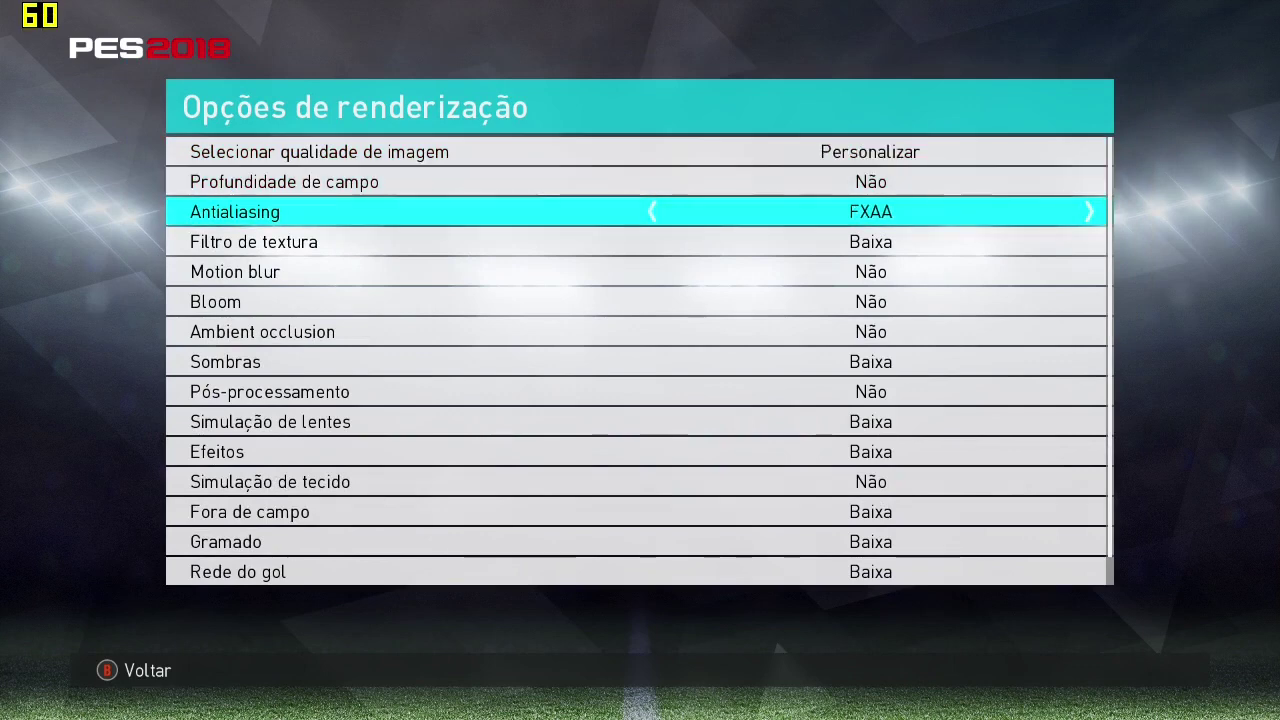
{"action": "key", "text": "Down"}
{"action": "key", "text": "Up"}
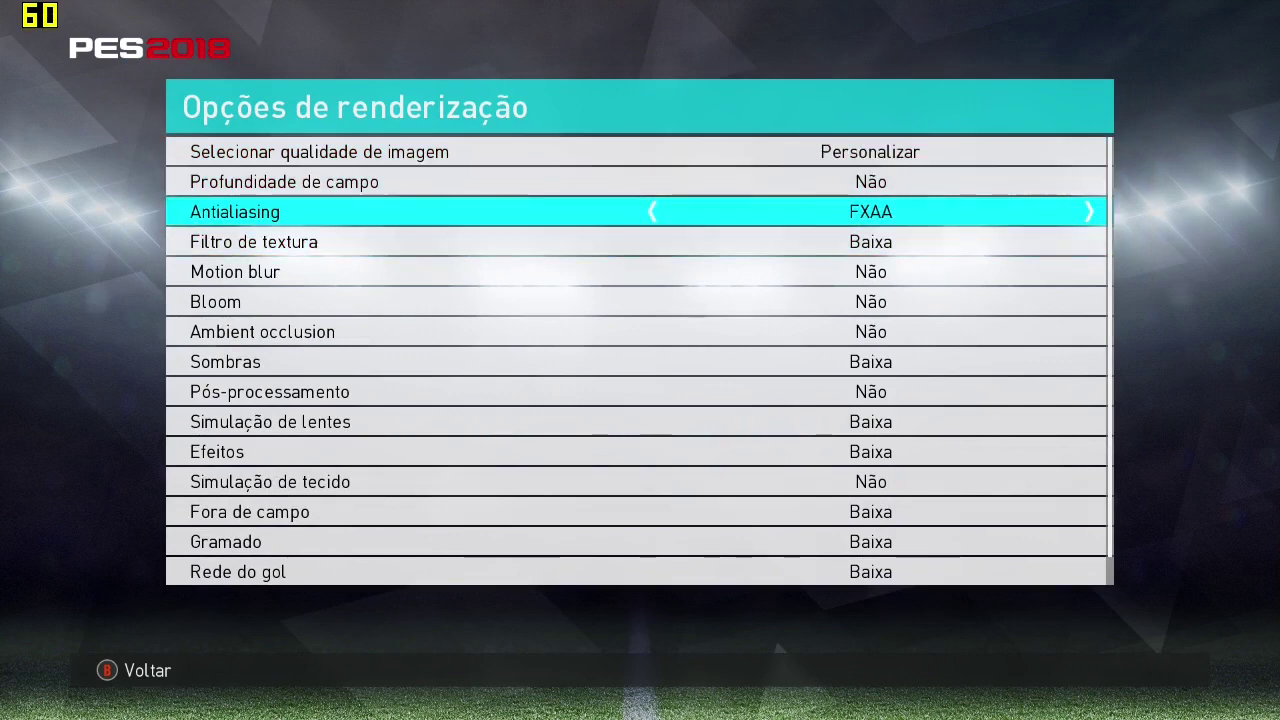
{"action": "key", "text": "Right"}
{"action": "key", "text": "Left"}
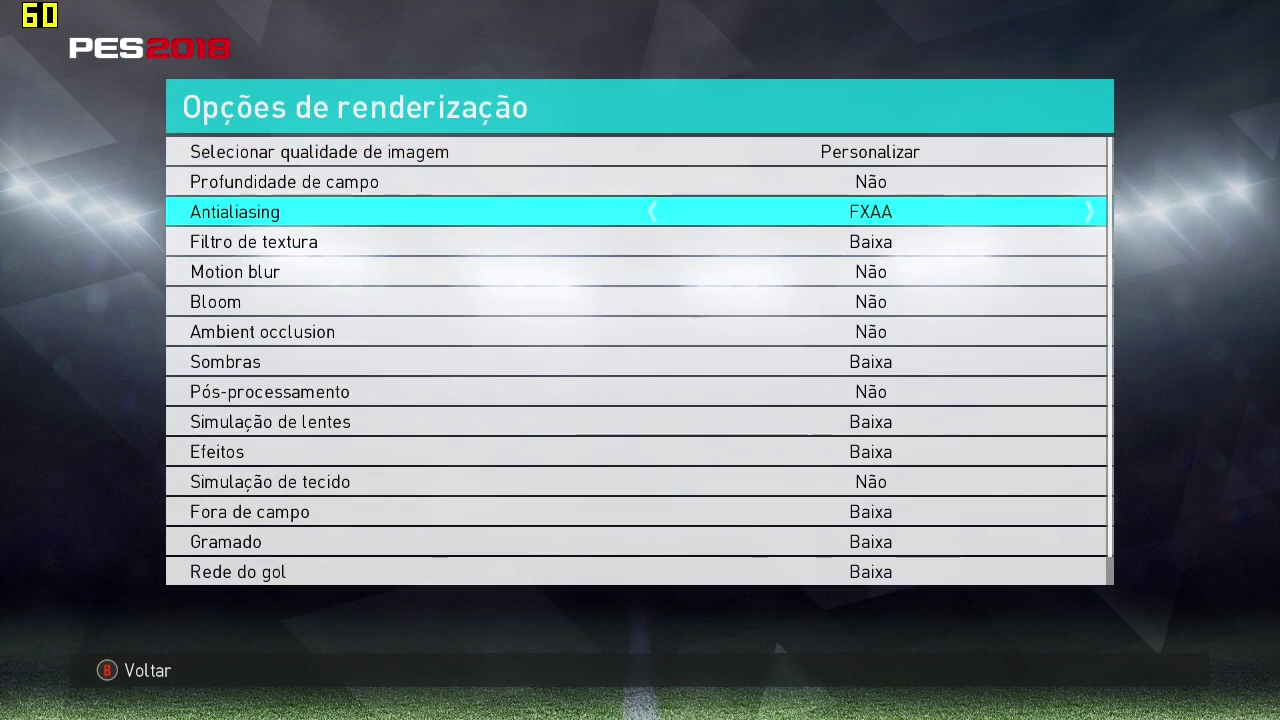
{"action": "key", "text": "Right"}
{"action": "key", "text": "Up"}
{"action": "key", "text": "Up"}
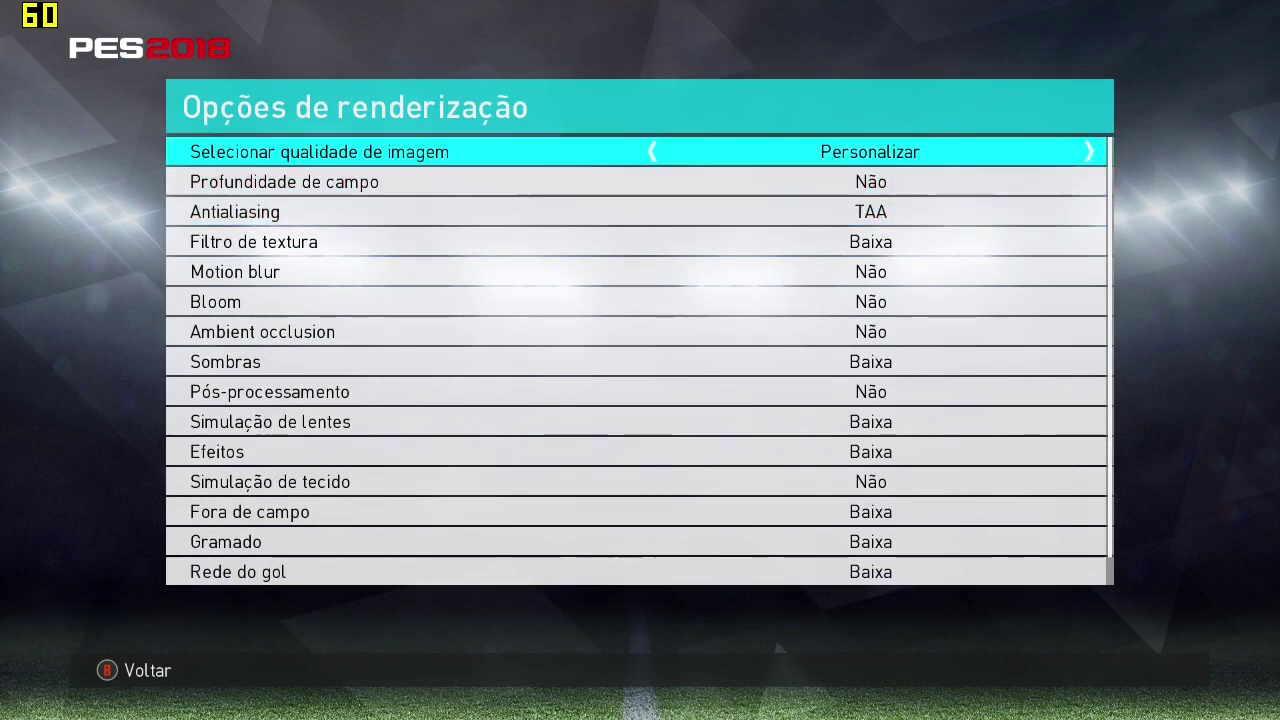
Step: Set the overall image quality in the rendering options to the Baixa preset
{"action": "key", "text": "Right"}
{"action": "key", "text": "Left"}
{"action": "key", "text": "Right"}
Step: Review the individual rendering options under the quality preset, from Profundidade de campo down to Torcida
{"action": "key", "text": "Down"}
{"action": "key", "text": "Down"}
{"action": "key", "text": "Down"}
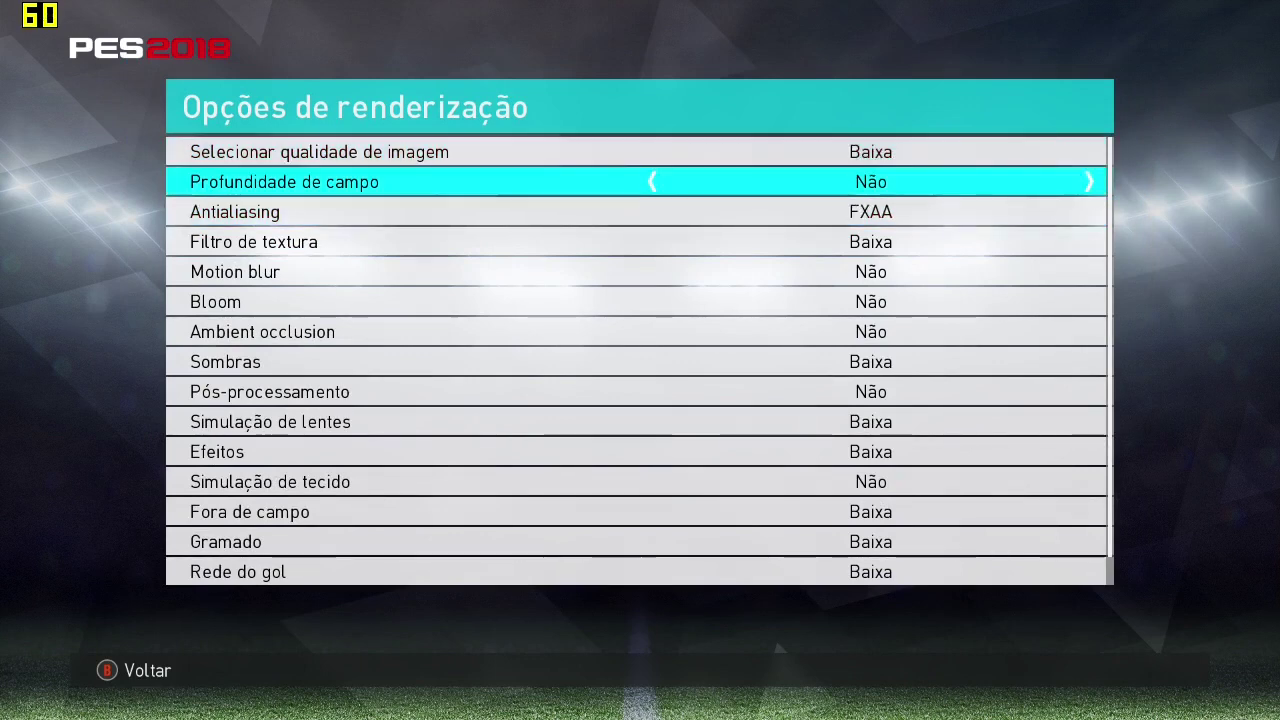
{"action": "key", "text": "Down"}
{"action": "key", "text": "Down"}
{"action": "key", "text": "Down"}
{"action": "key", "text": "Down"}
{"action": "key", "text": "Down"}
{"action": "key", "text": "Down"}
{"action": "key", "text": "Down"}
{"action": "key", "text": "Down"}
{"action": "key", "text": "Down"}
{"action": "key", "text": "Down"}
{"action": "key", "text": "Down"}
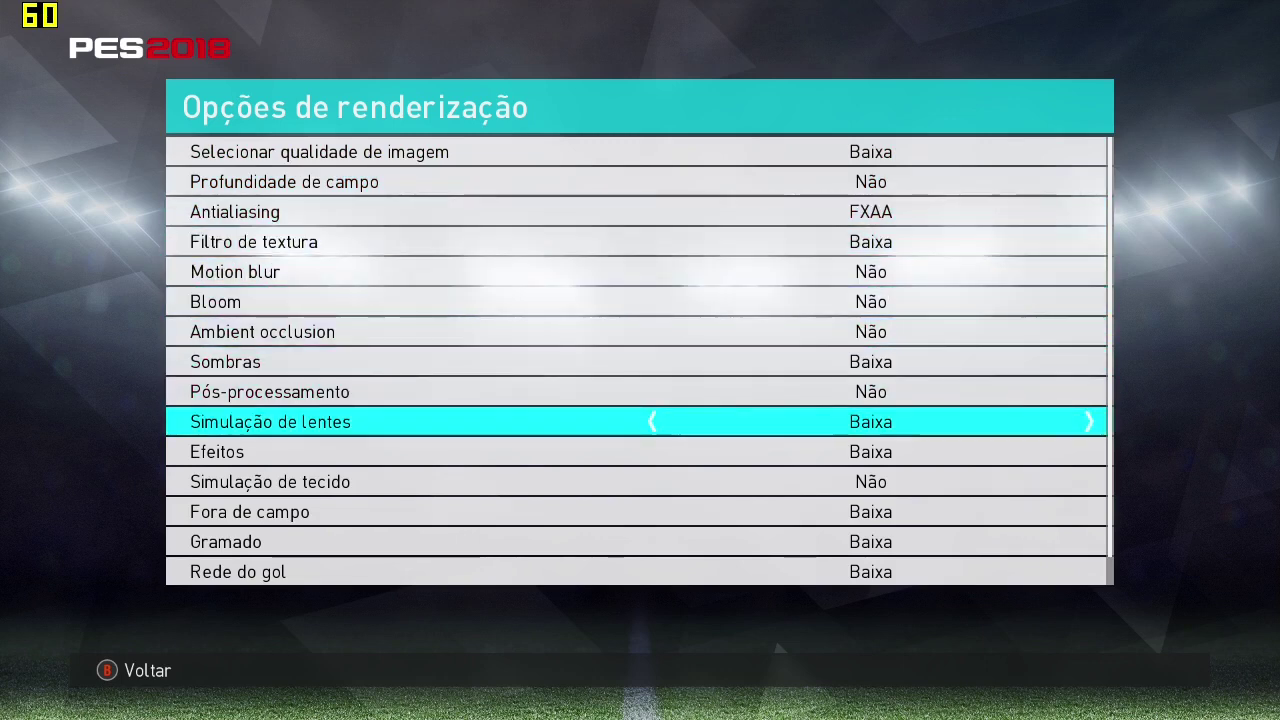
{"action": "key", "text": "Down"}
{"action": "key", "text": "Up"}
{"action": "key", "text": "Up"}
{"action": "key", "text": "Up"}
{"action": "key", "text": "Up"}
{"action": "key", "text": "Up"}
{"action": "key", "text": "Up"}
{"action": "key", "text": "Up"}
{"action": "key", "text": "Up"}
{"action": "key", "text": "Up"}
{"action": "key", "text": "Up"}
{"action": "key", "text": "Up"}
{"action": "key", "text": "Up"}
{"action": "key", "text": "Up"}
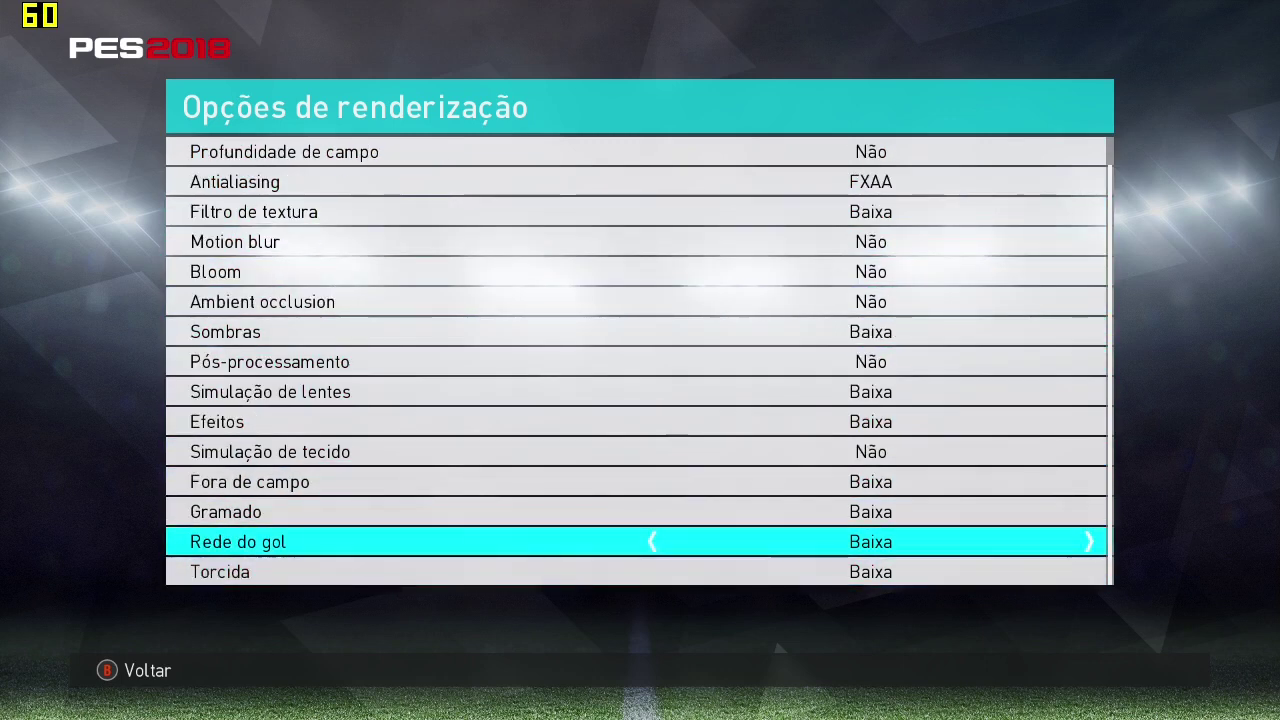
{"action": "key", "text": "Up"}
{"action": "key", "text": "Up"}
{"action": "key", "text": "Down"}
{"action": "key", "text": "Down"}
{"action": "key", "text": "Down"}
{"action": "key", "text": "Down"}
{"action": "key", "text": "Down"}
{"action": "key", "text": "Down"}
{"action": "key", "text": "Down"}
{"action": "key", "text": "Down"}
{"action": "key", "text": "Down"}
{"action": "key", "text": "Down"}
{"action": "key", "text": "Down"}
{"action": "key", "text": "Down"}
{"action": "key", "text": "Down"}
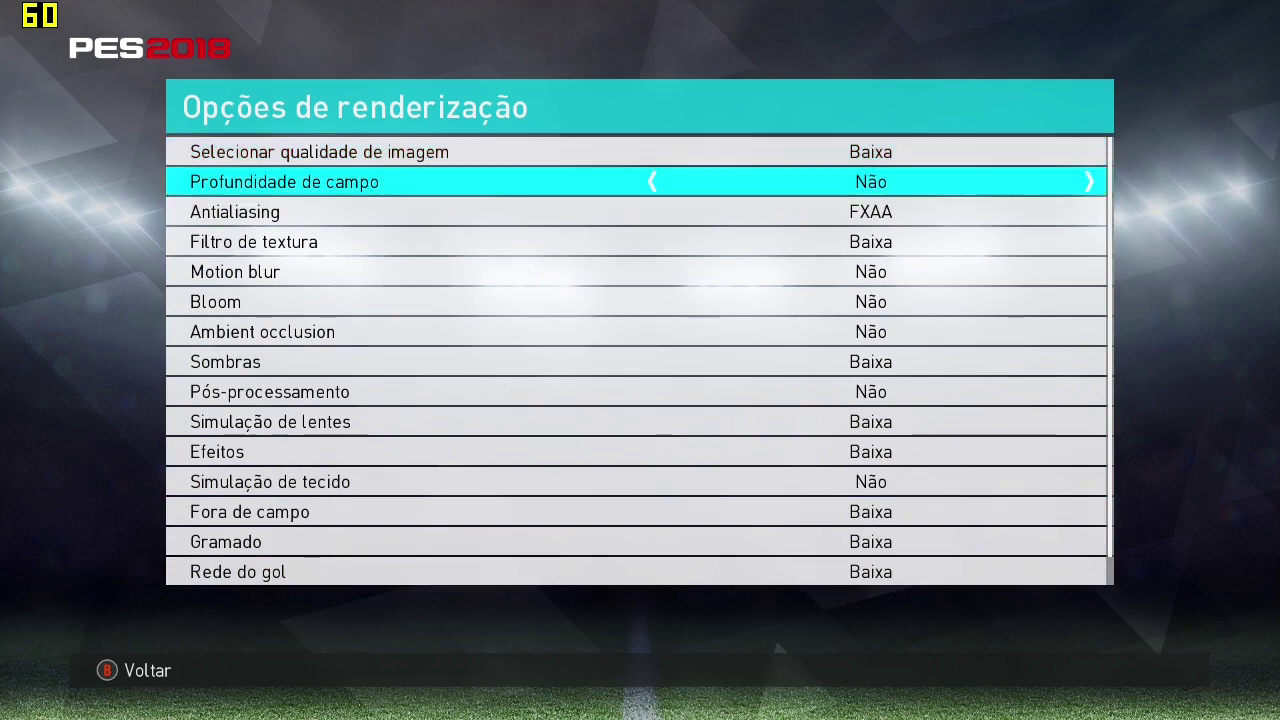
{"action": "key", "text": "Down"}
{"action": "key", "text": "Down"}
{"action": "key", "text": "Up"}
{"action": "key", "text": "Up"}
{"action": "key", "text": "Up"}
{"action": "key", "text": "Up"}
{"action": "key", "text": "Up"}
{"action": "key", "text": "Up"}
{"action": "key", "text": "Up"}
{"action": "key", "text": "Up"}
{"action": "key", "text": "Up"}
{"action": "key", "text": "Up"}
{"action": "key", "text": "Up"}
{"action": "key", "text": "Up"}
{"action": "key", "text": "Up"}
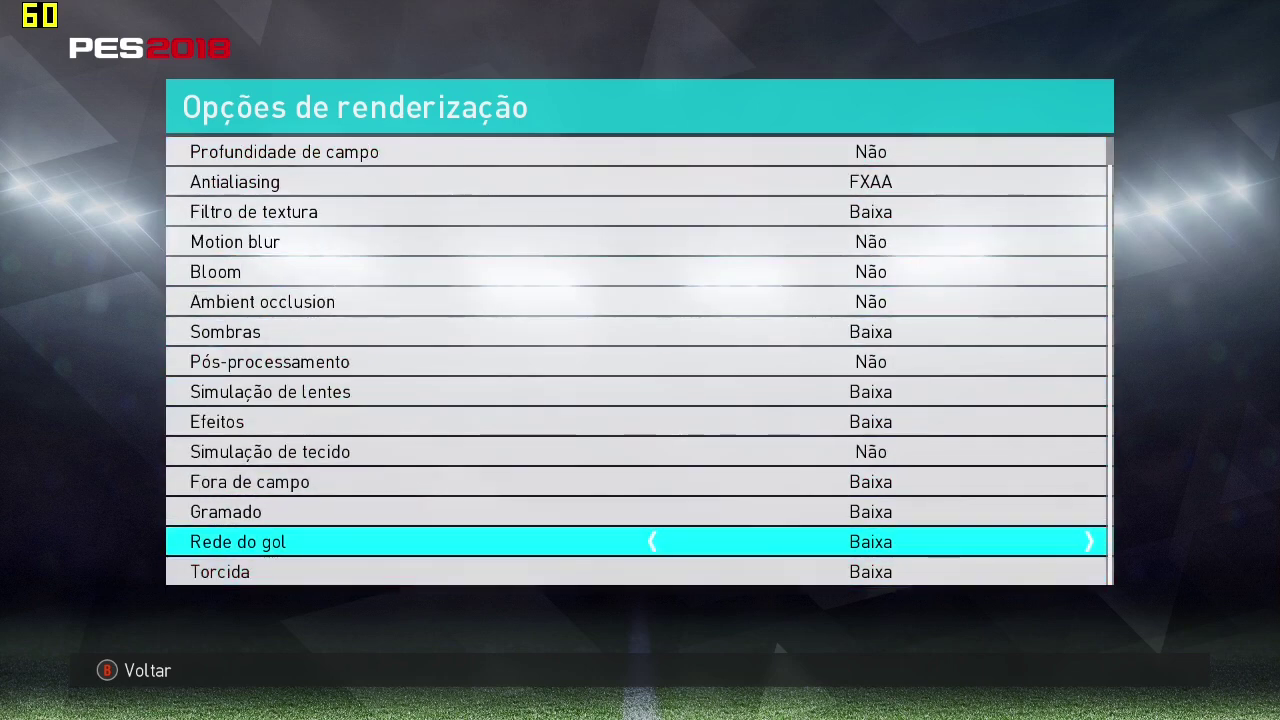
{"action": "key", "text": "Up"}
{"action": "key", "text": "Up"}
Step: Leave the rendering options and the system configuration, returning to the friendly match's pre-match menu
{"action": "key", "text": "Escape"}
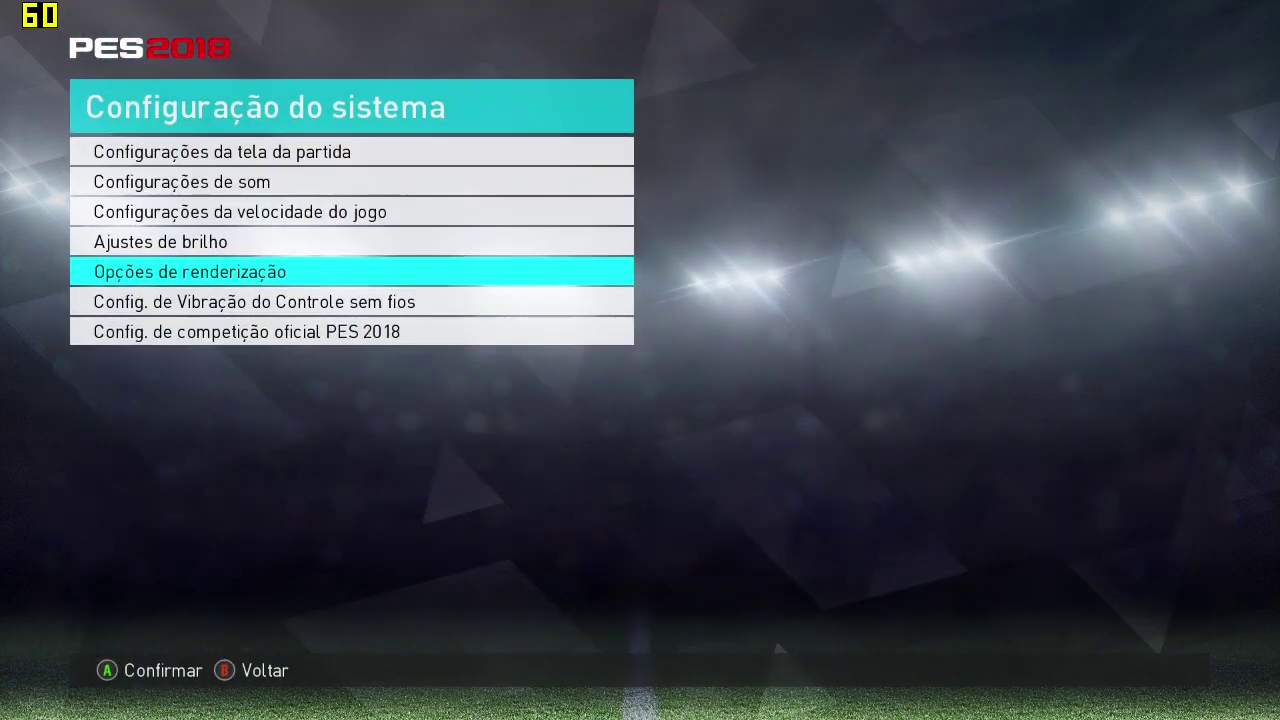
{"action": "key", "text": "Up"}
{"action": "key", "text": "Up"}
{"action": "key", "text": "Up"}
{"action": "key", "text": "Up"}
{"action": "key", "text": "Escape"}
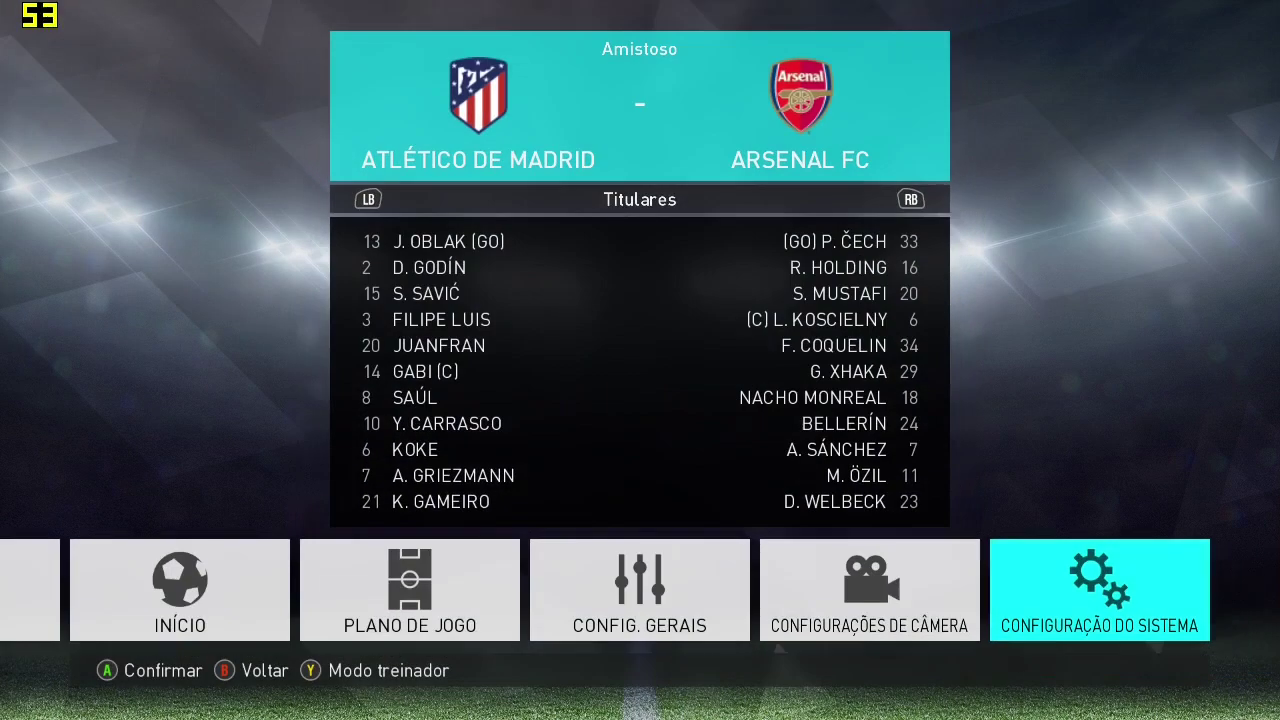